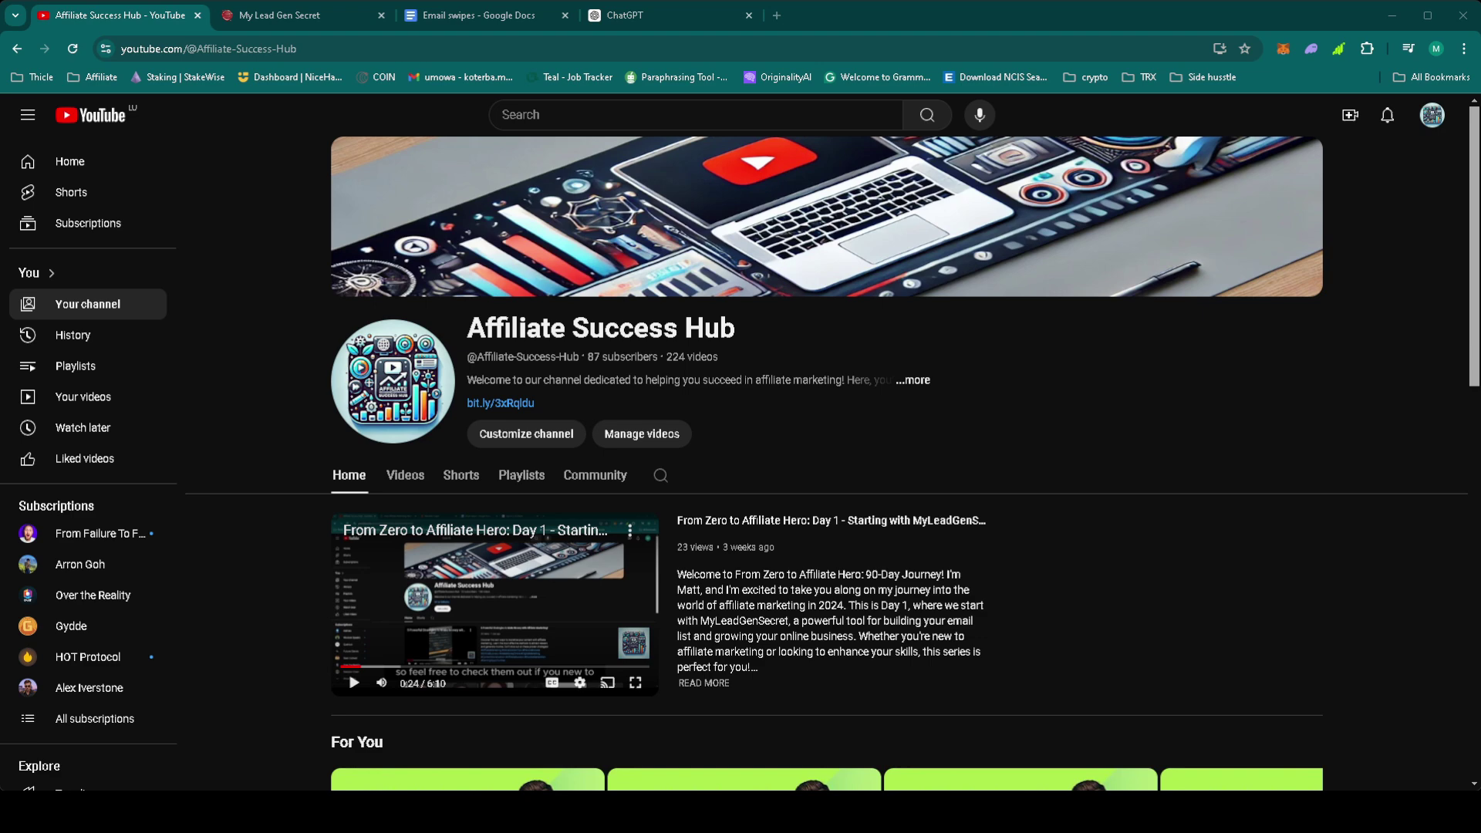
Go to MyLeadGenSecret's Statistics page and scroll to the 08/15–08/24/2024 per-mailing stats
left_click(294, 16)
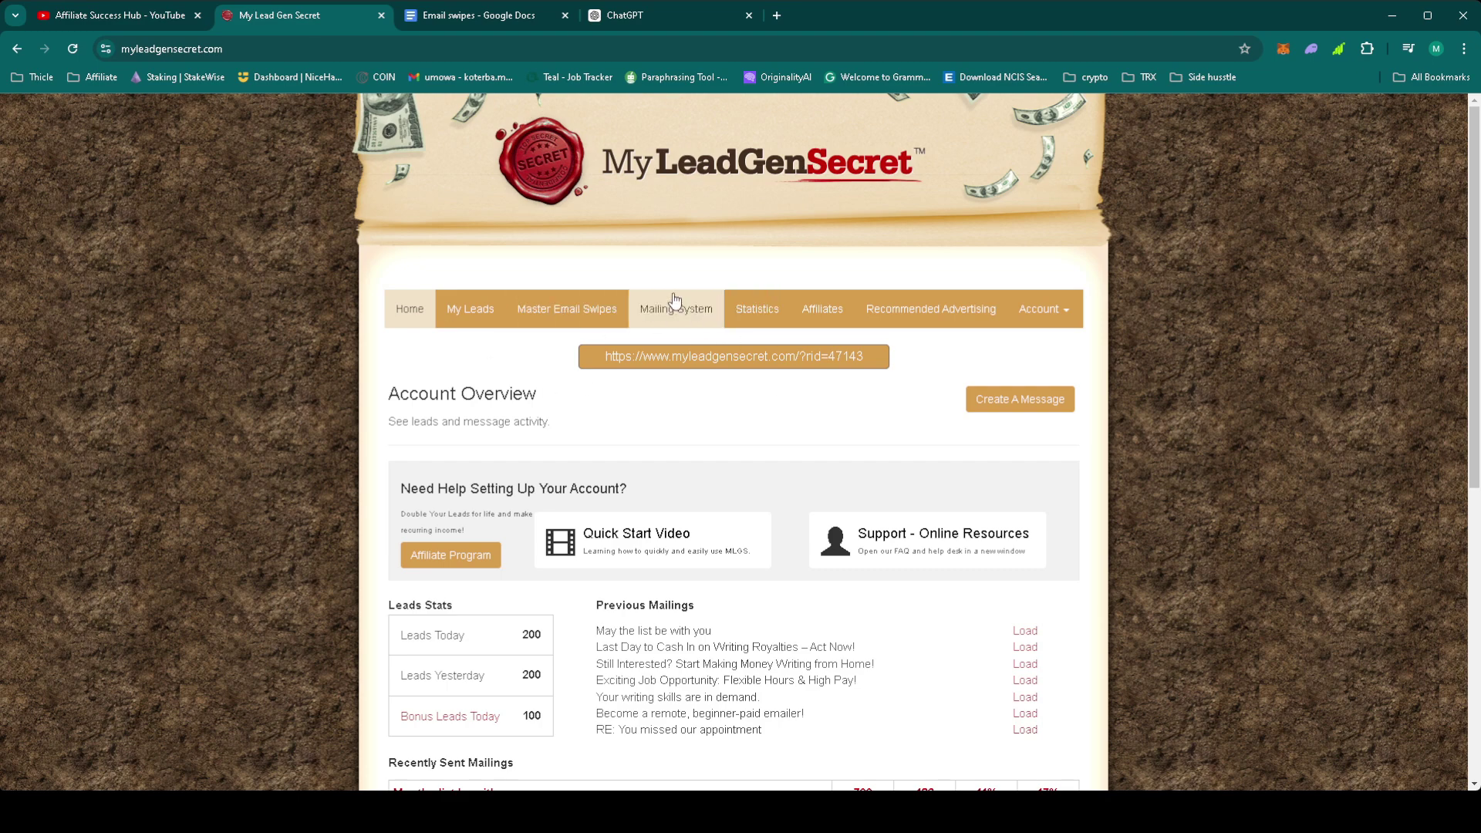
left_click(767, 316)
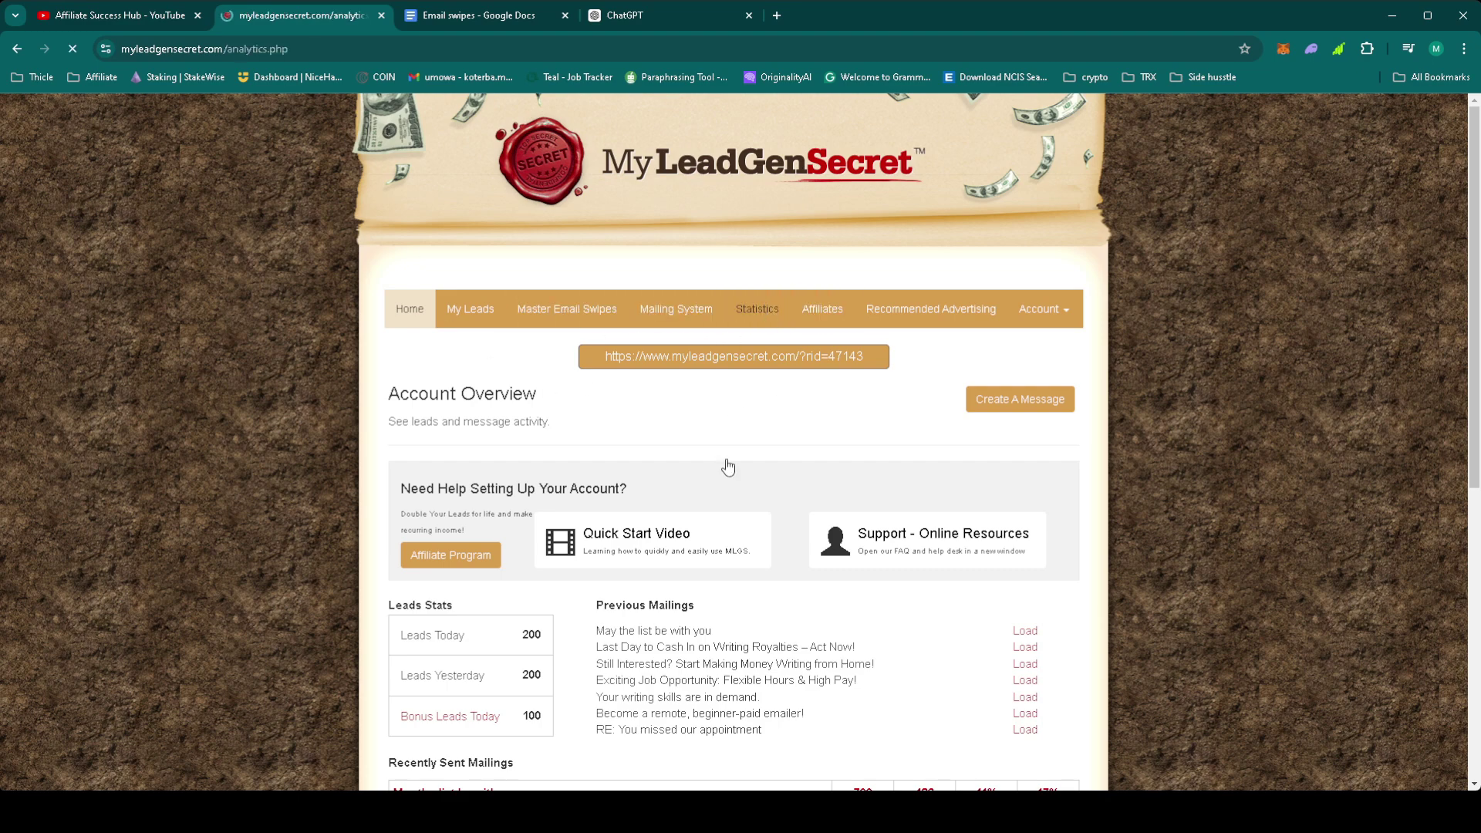
scroll(745, 456, "down", 2)
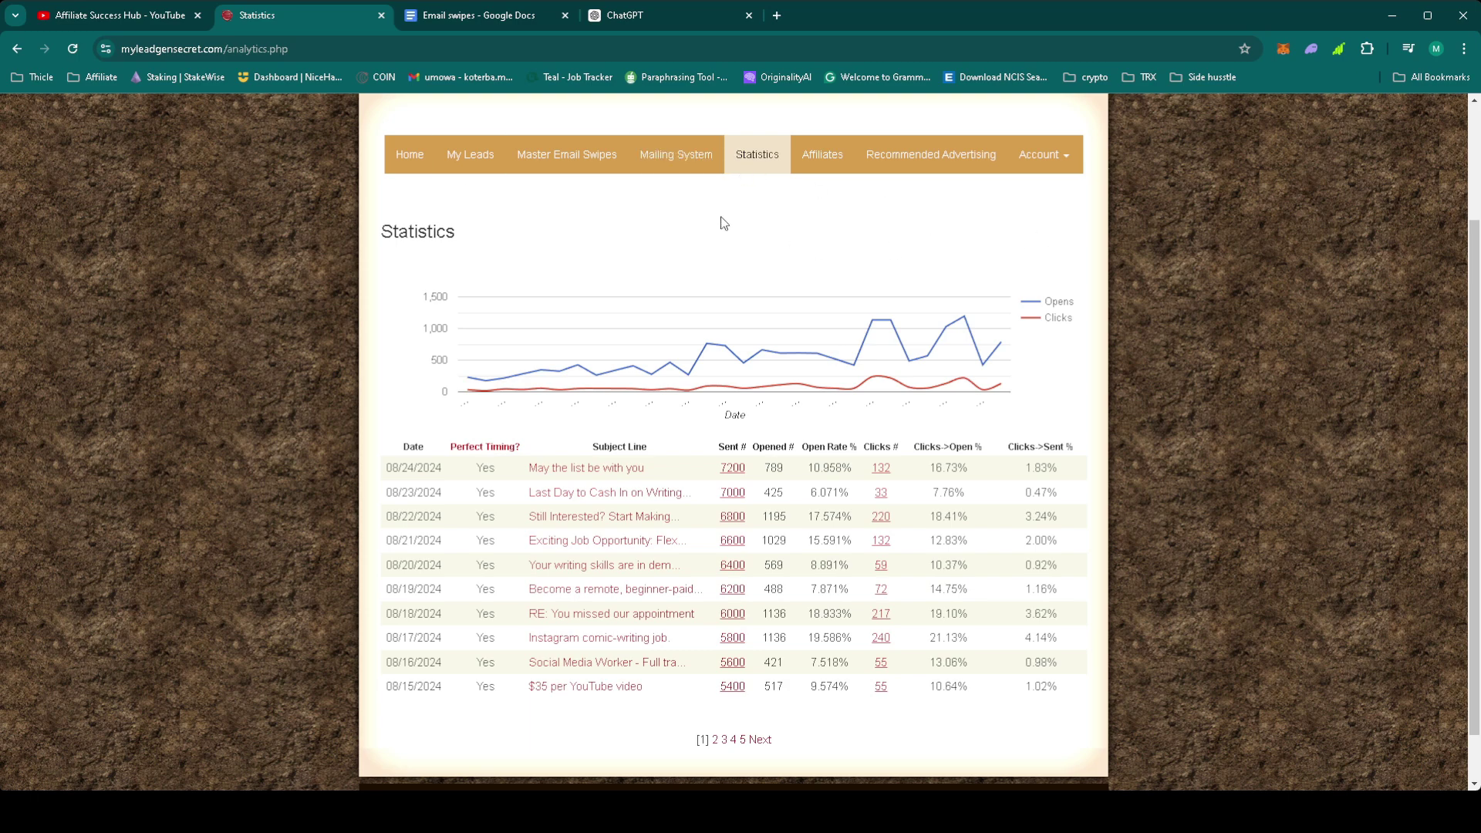
Import Affiliate Email 2 from the affiliate promo tools into the Mailing System
left_click(830, 168)
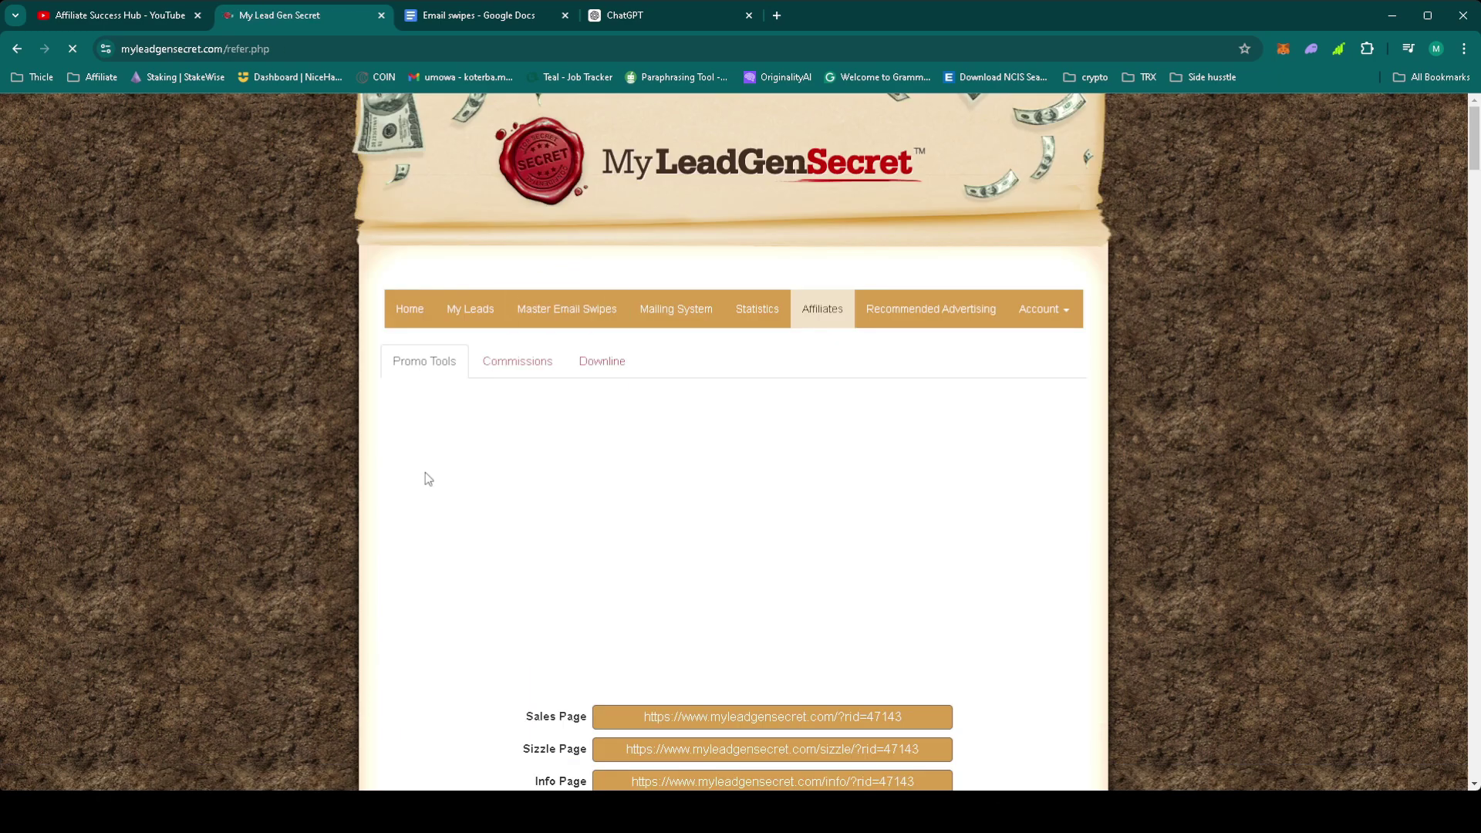
scroll(425, 472, "down", 6)
scroll(424, 472, "down", 20)
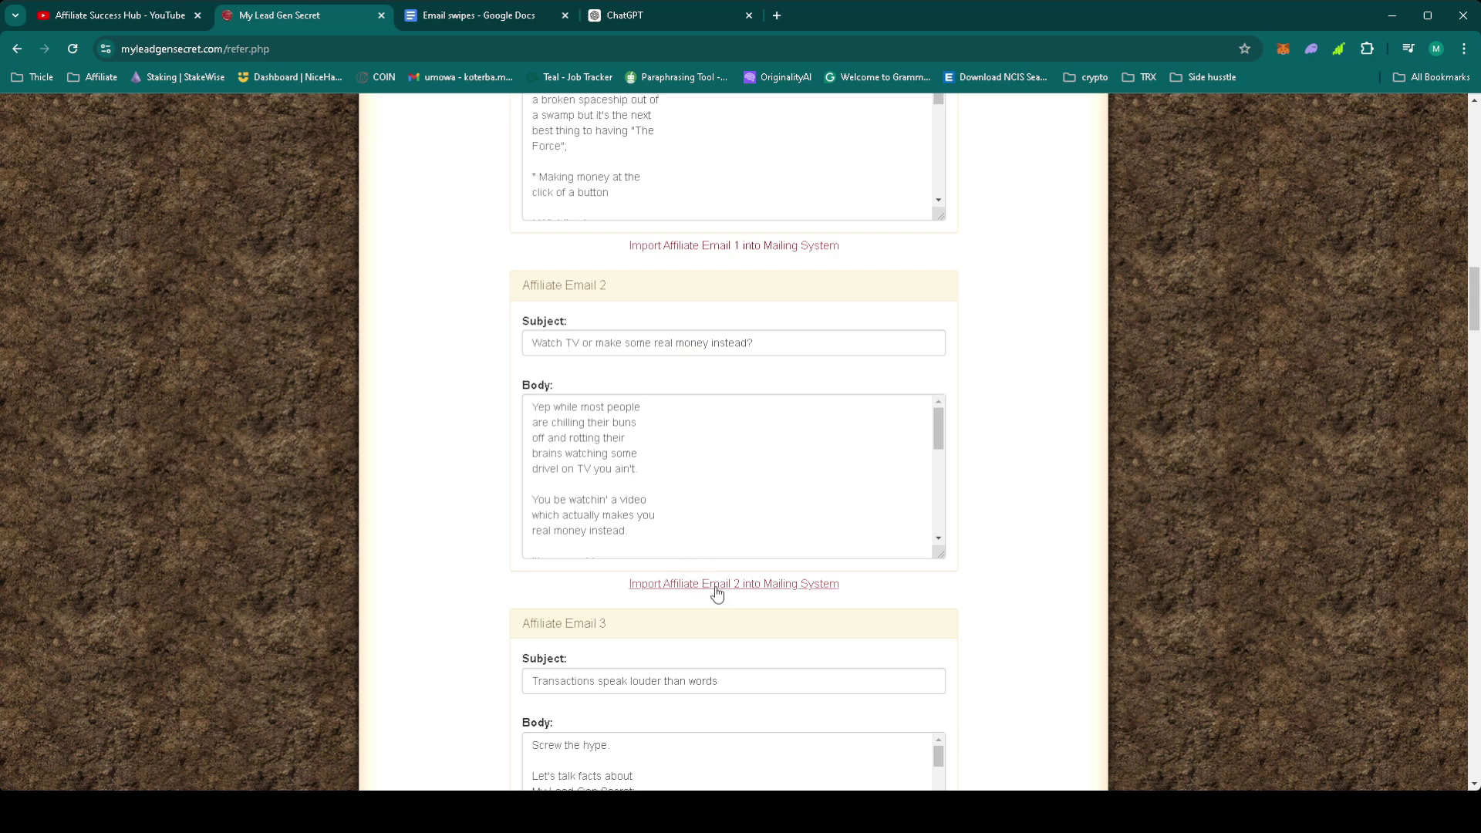
left_click(715, 586)
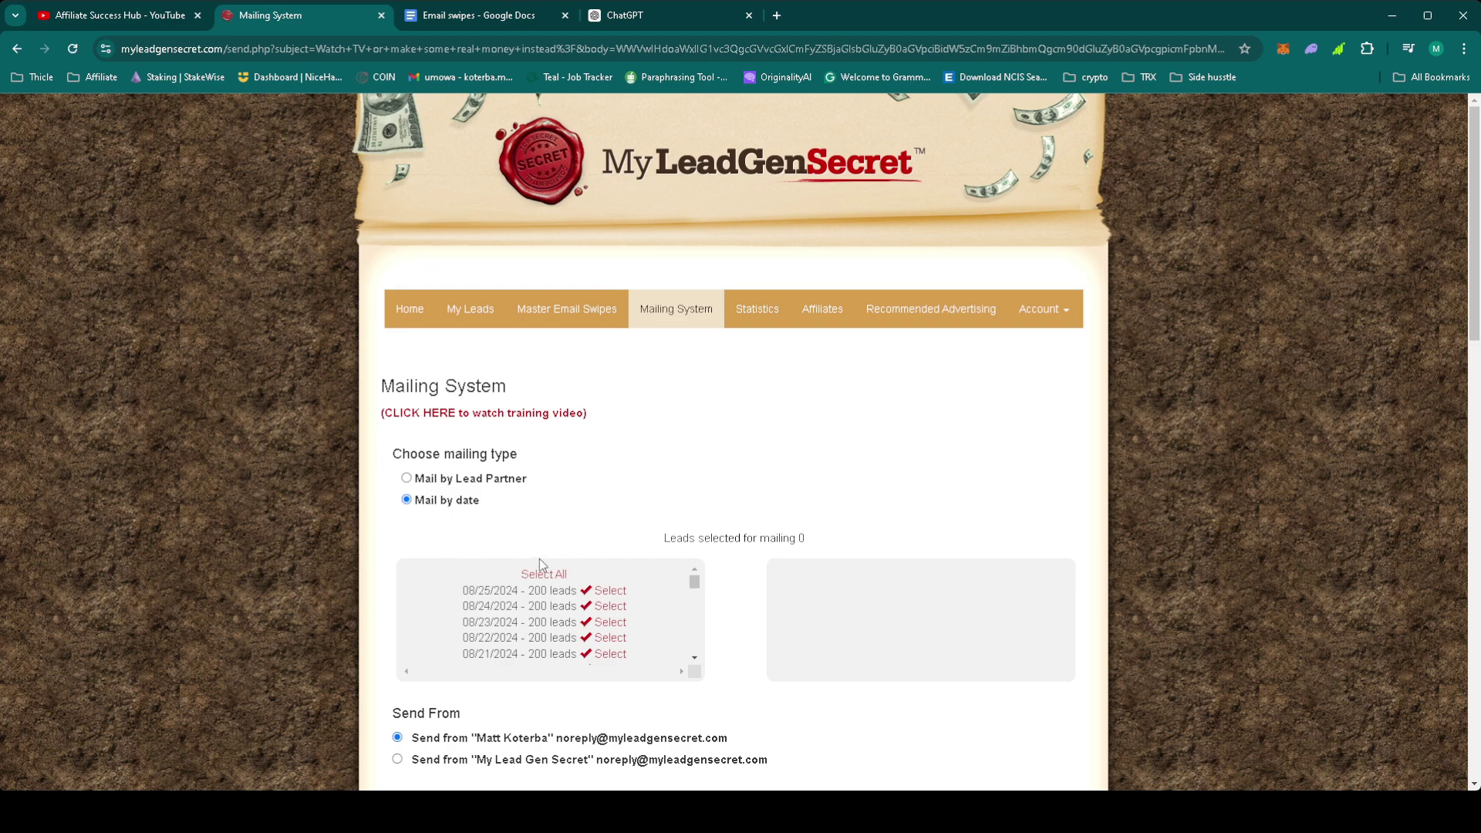
Select all 7400 leads for the mailing and select the entire email body text
left_click(554, 575)
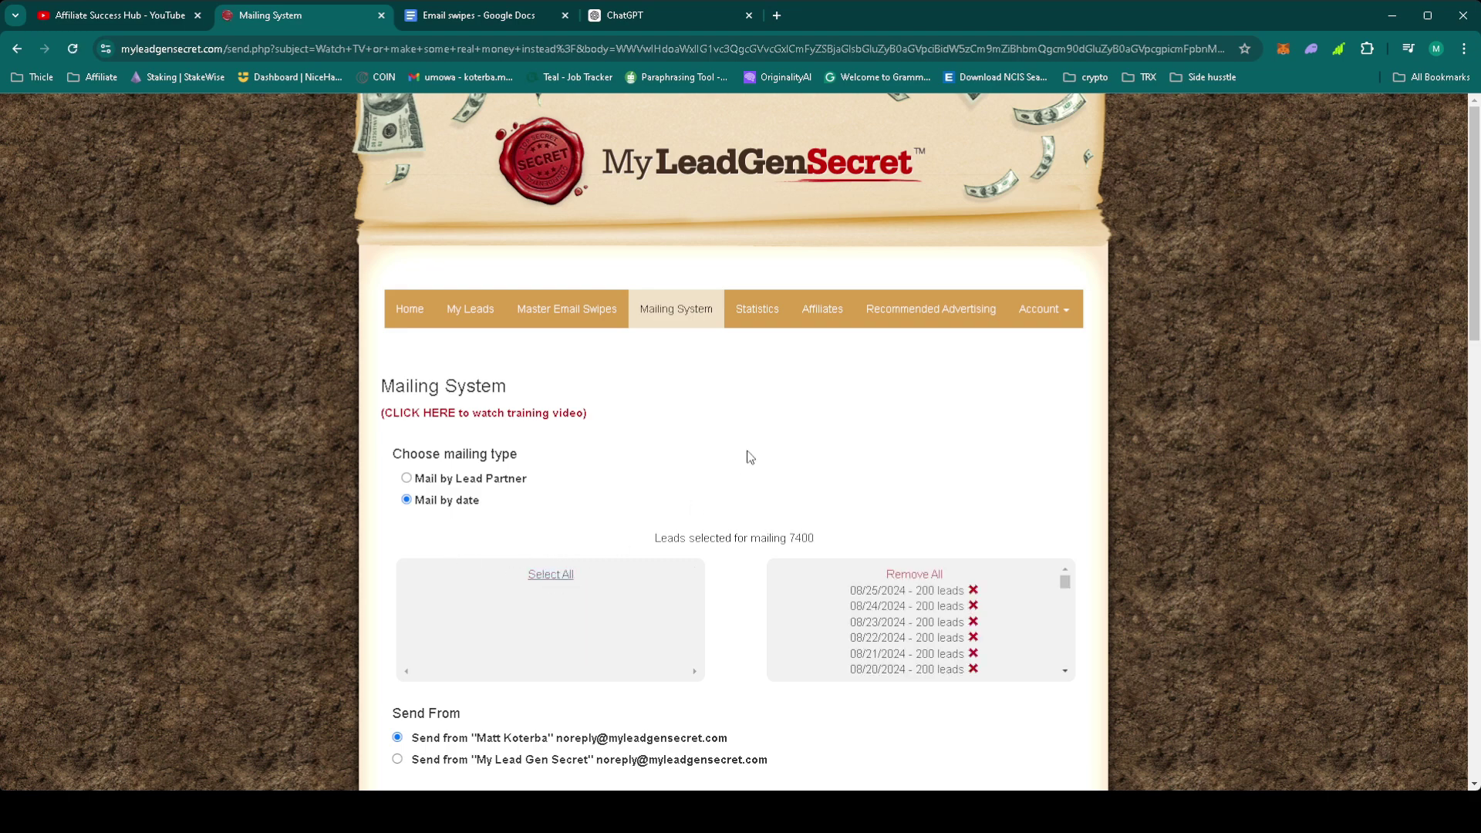
scroll(750, 457, "down", 2)
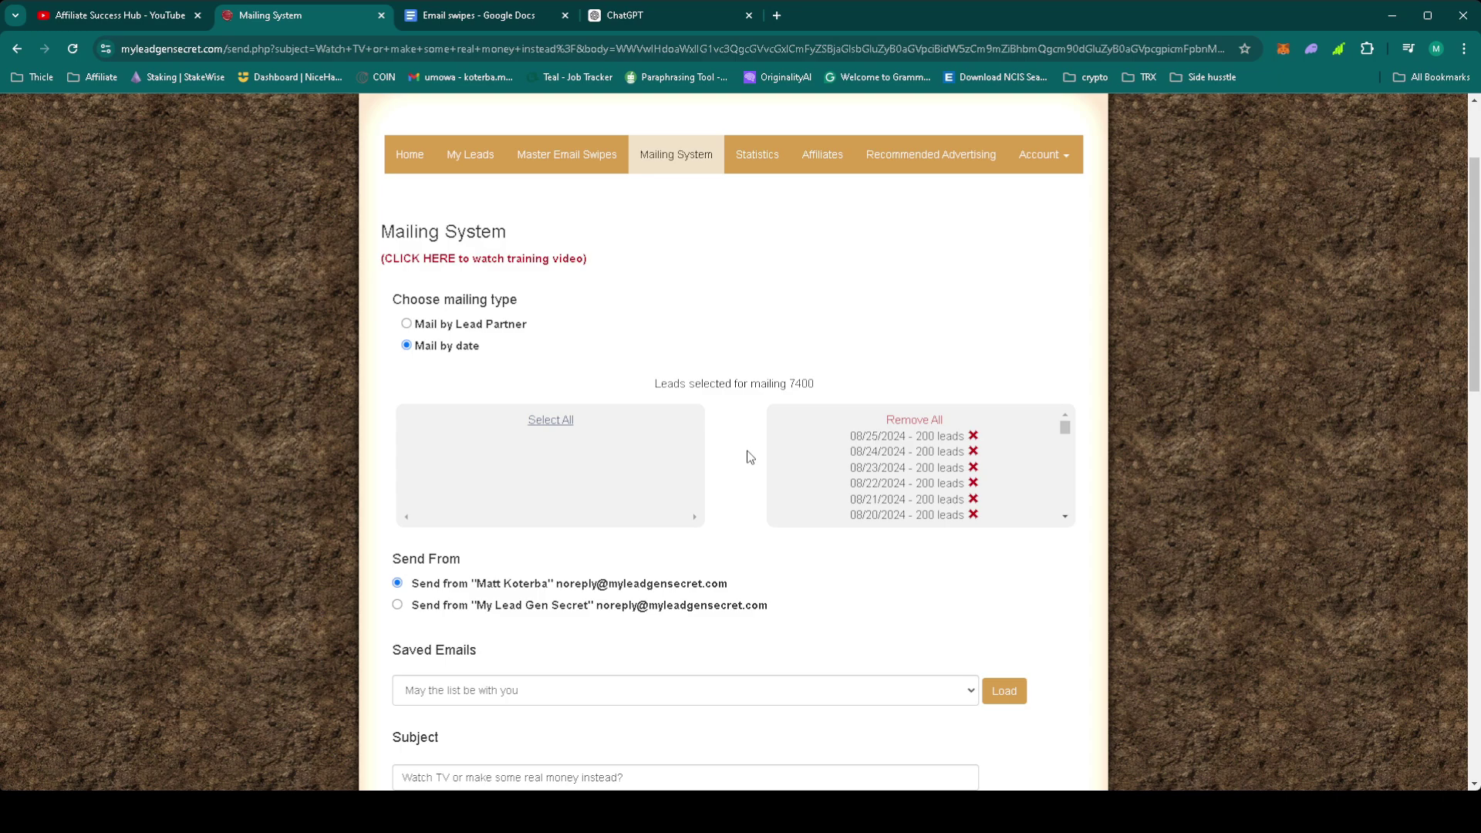
scroll(757, 486, "down", 10)
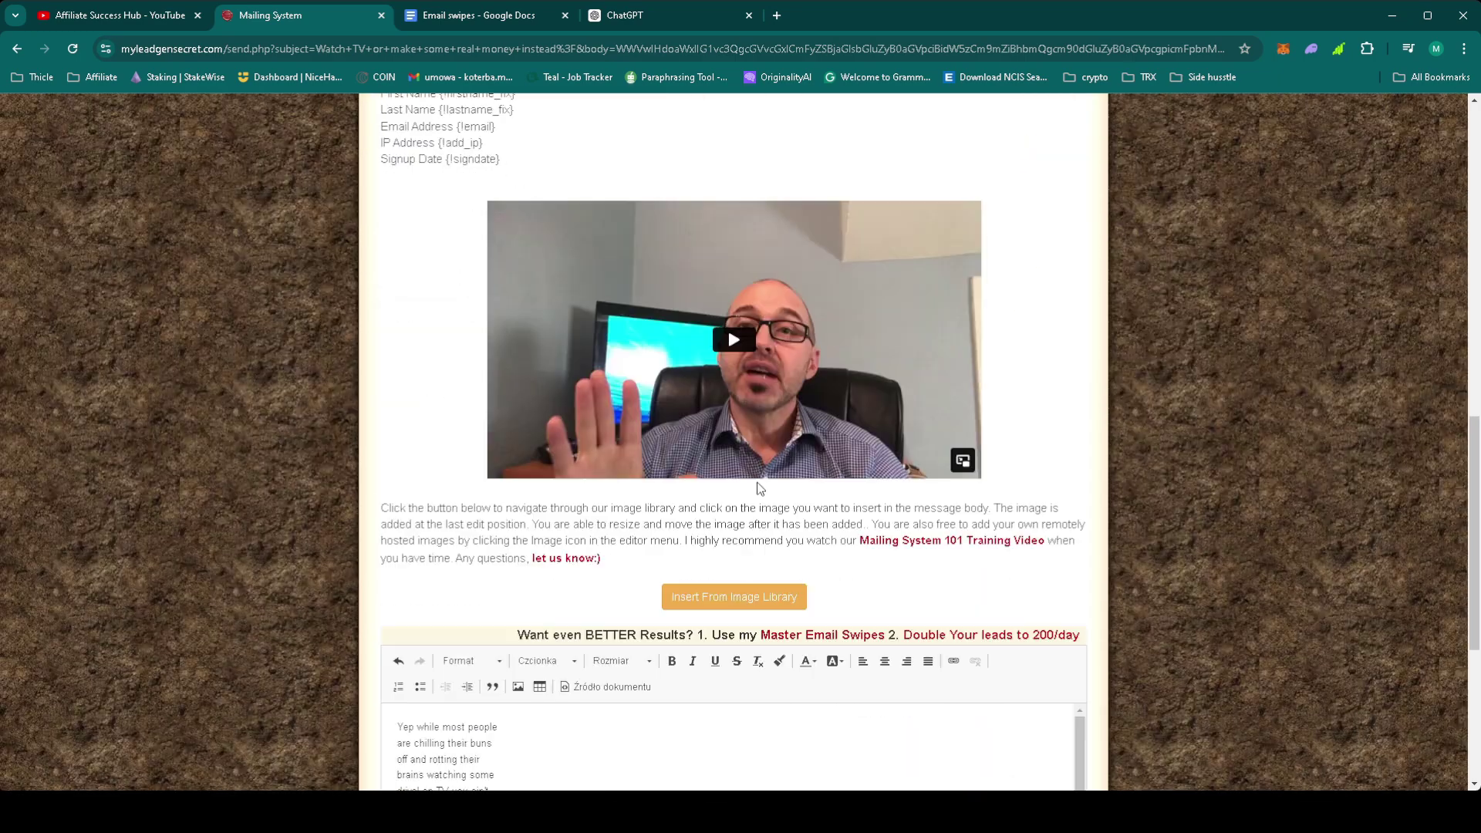
scroll(757, 487, "down", 5)
left_click(757, 486)
key("ctrl+a")
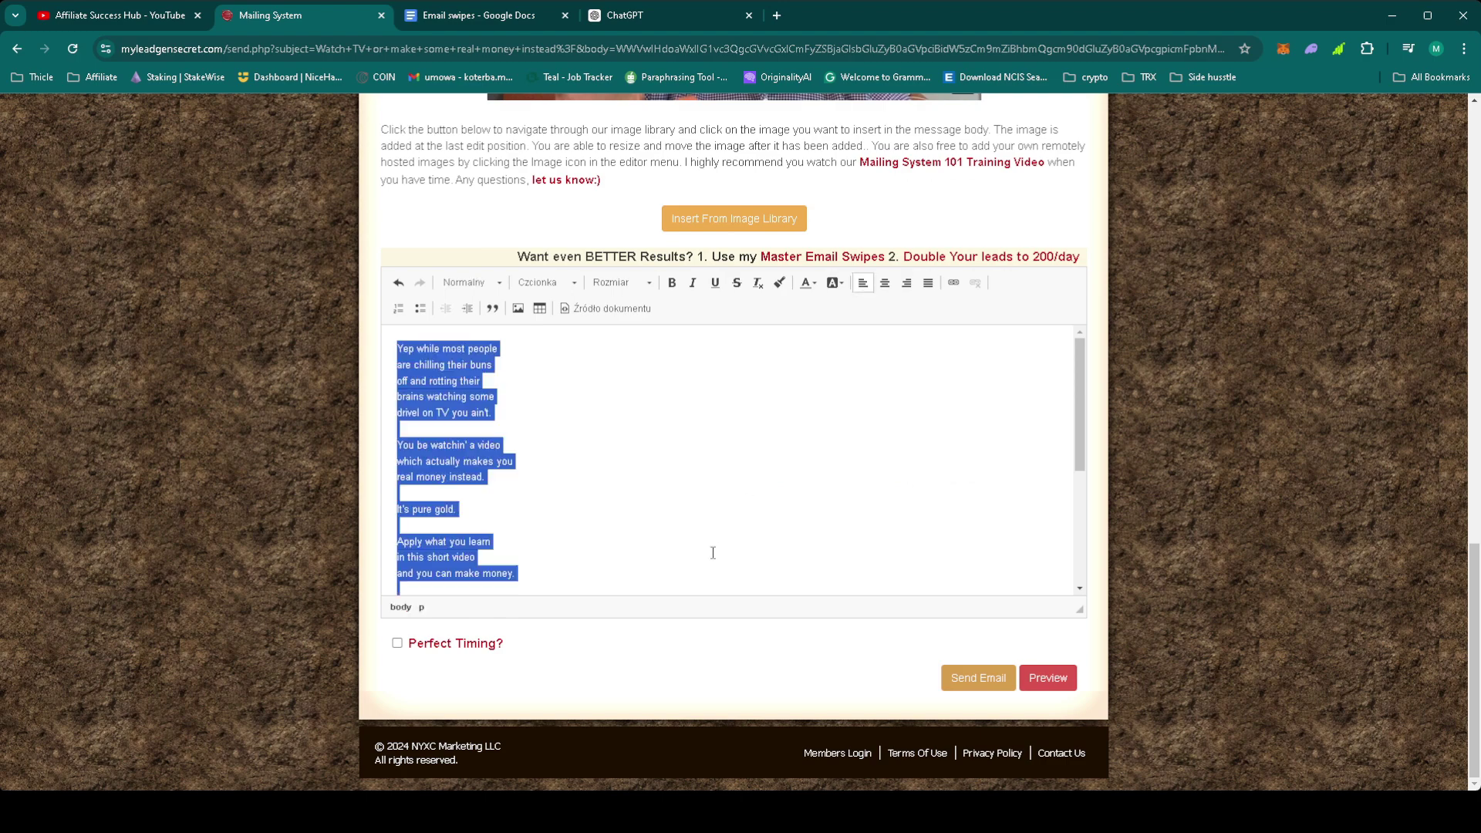
Paste the affiliate email into ChatGPT and ask for 10 different subject lines
left_click(690, 21)
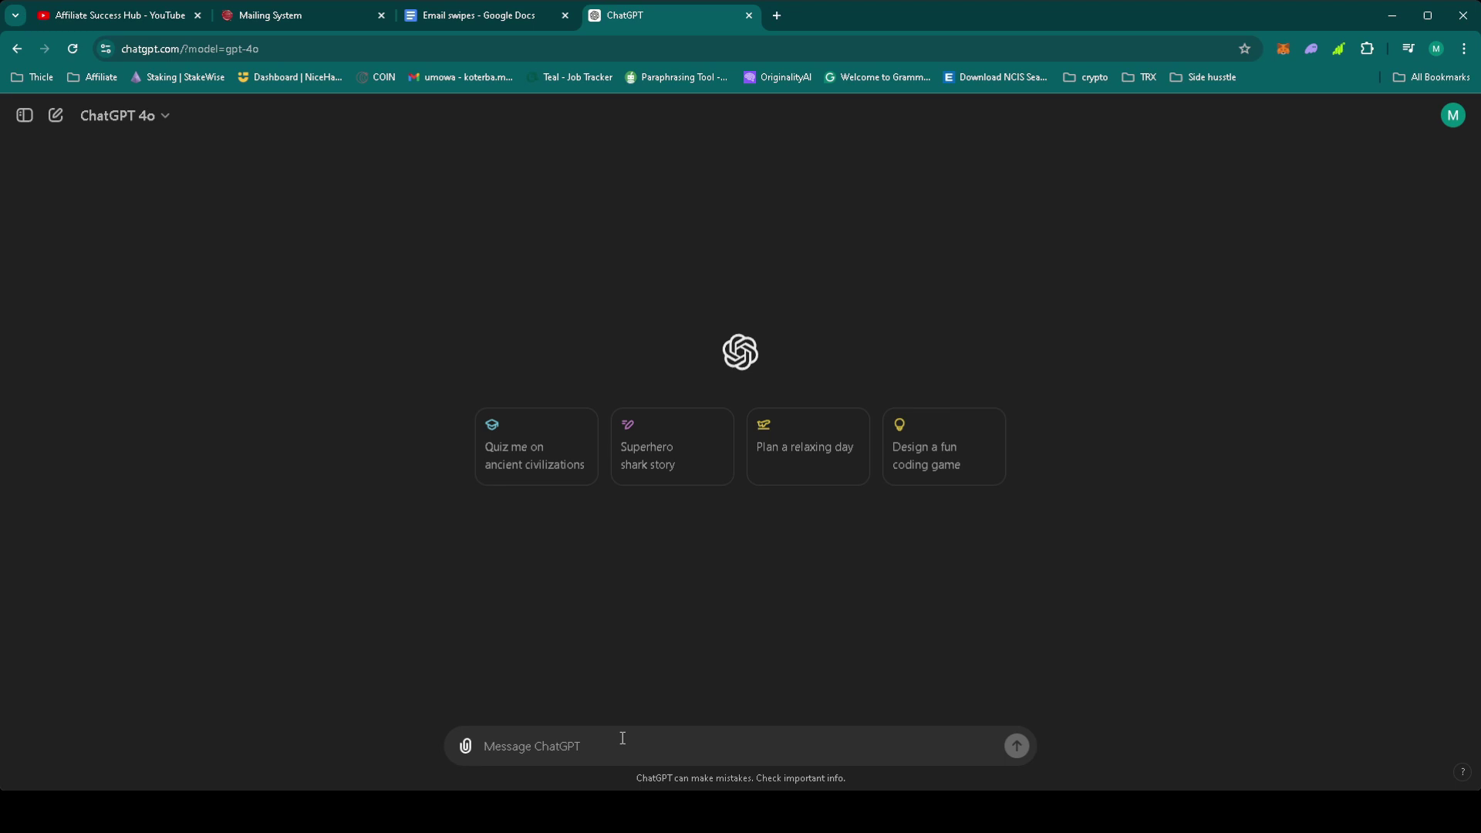
key("ctrl+v")
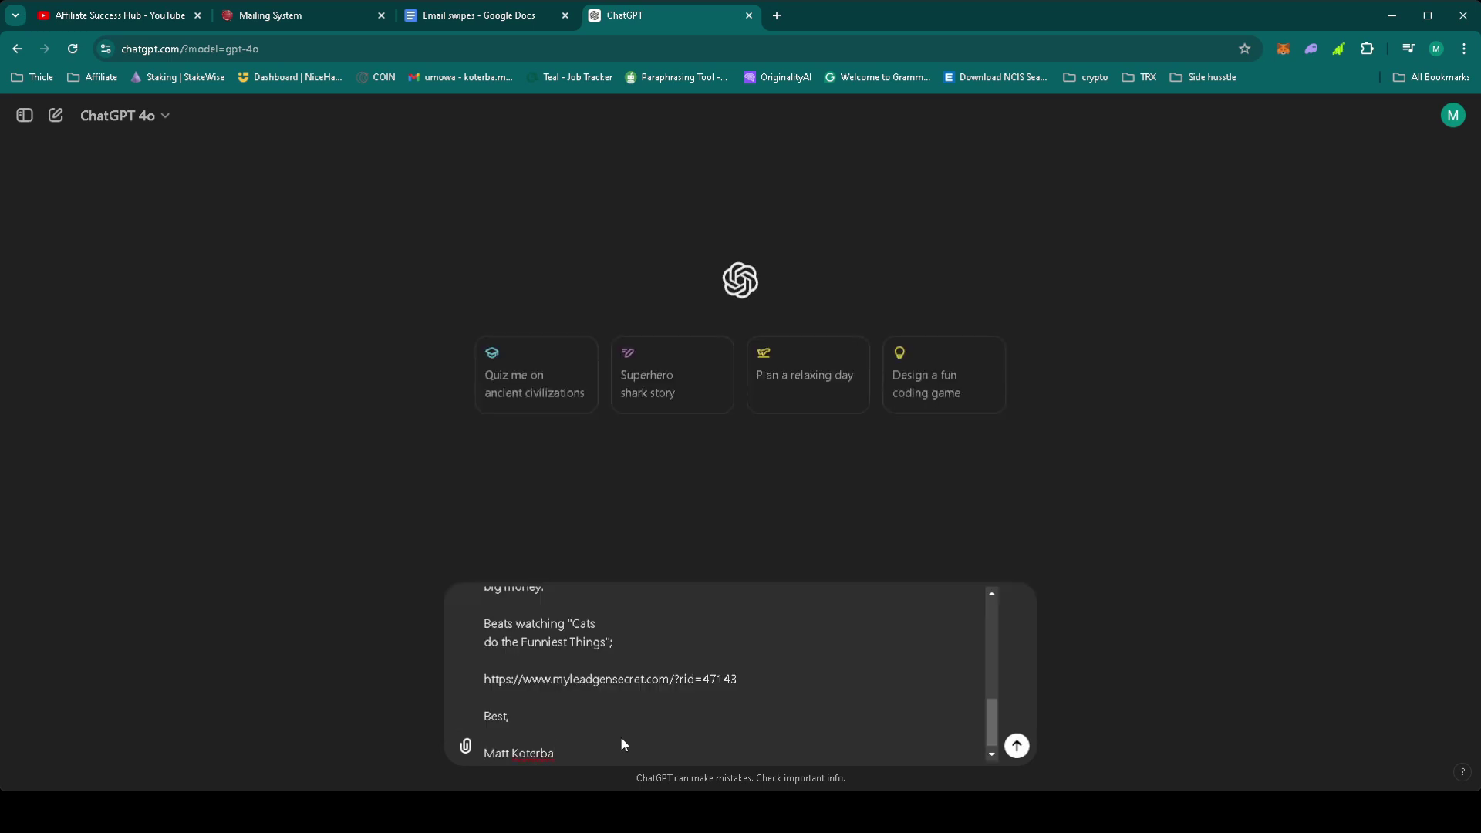
key("shift+Return")
key("shift+Return")
type("Pro")
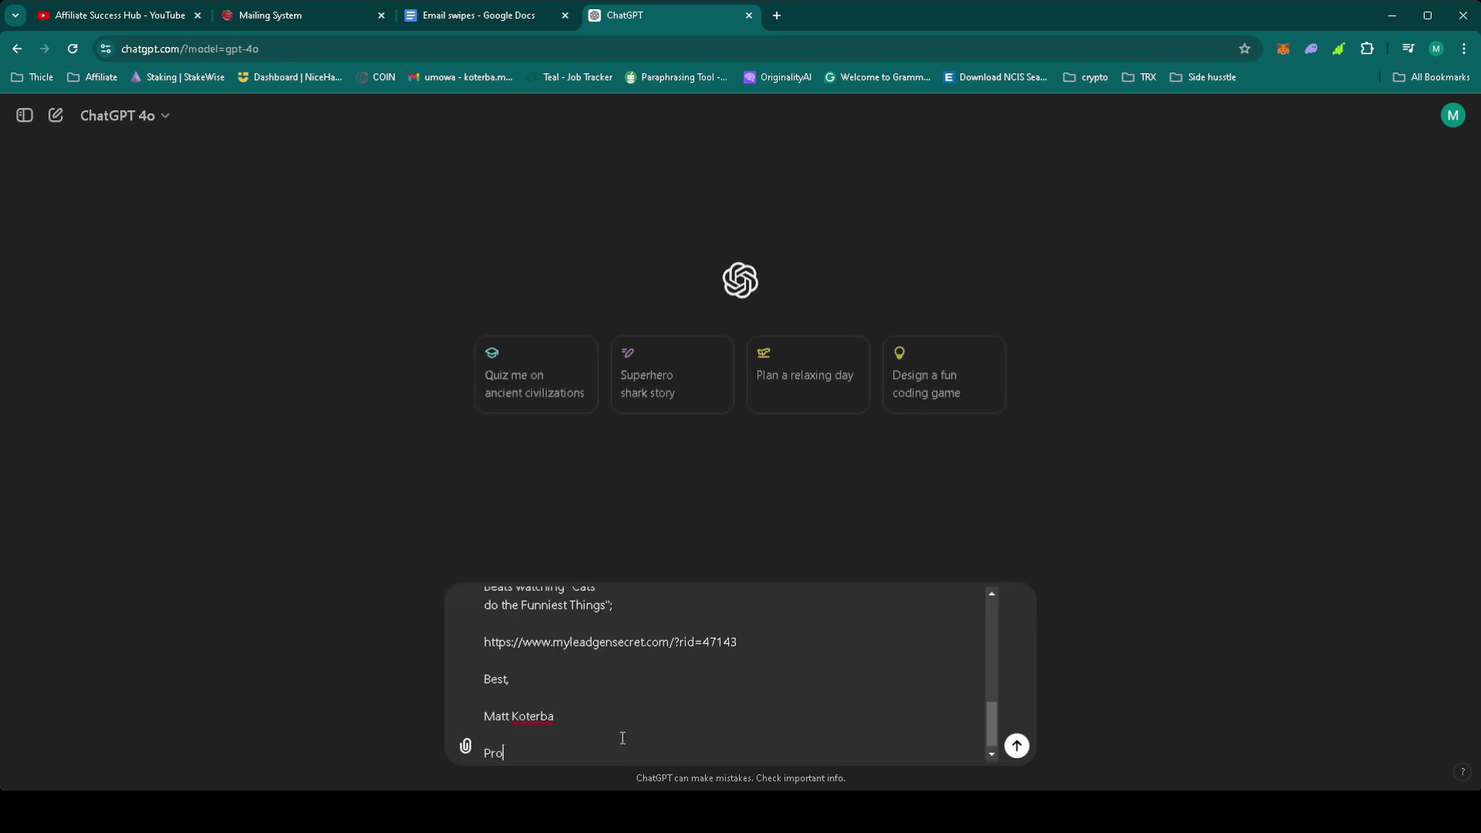
type("vide me with1")
key("BackSpace")
type("10 different subjects line fo")
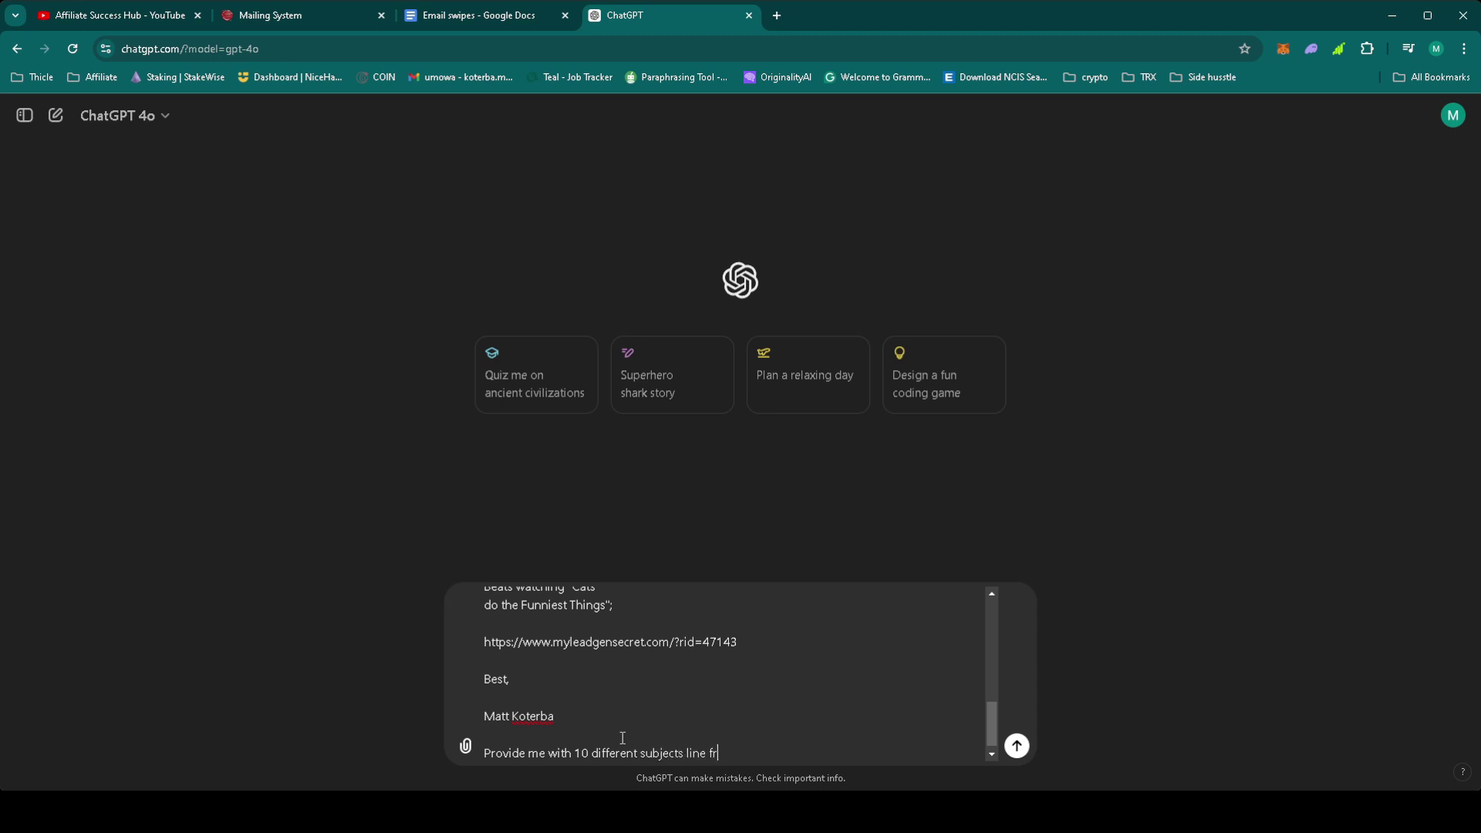
type("r this email")
key("Return")
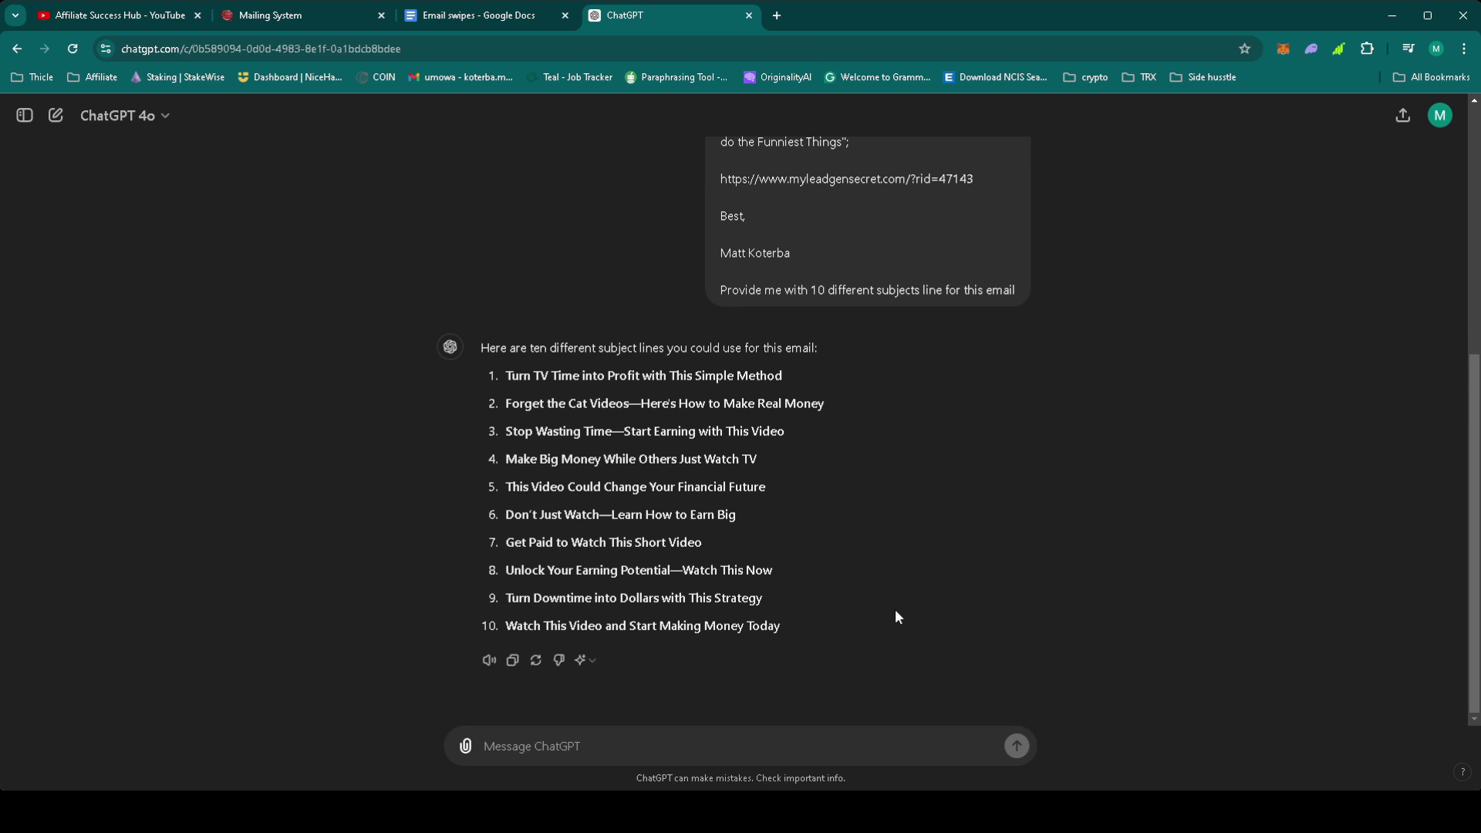
Replace the mailing subject with ChatGPT's second suggestion, 'Forget the Cat Videos—Here's How to Make Real Money'
left_click(270, 15)
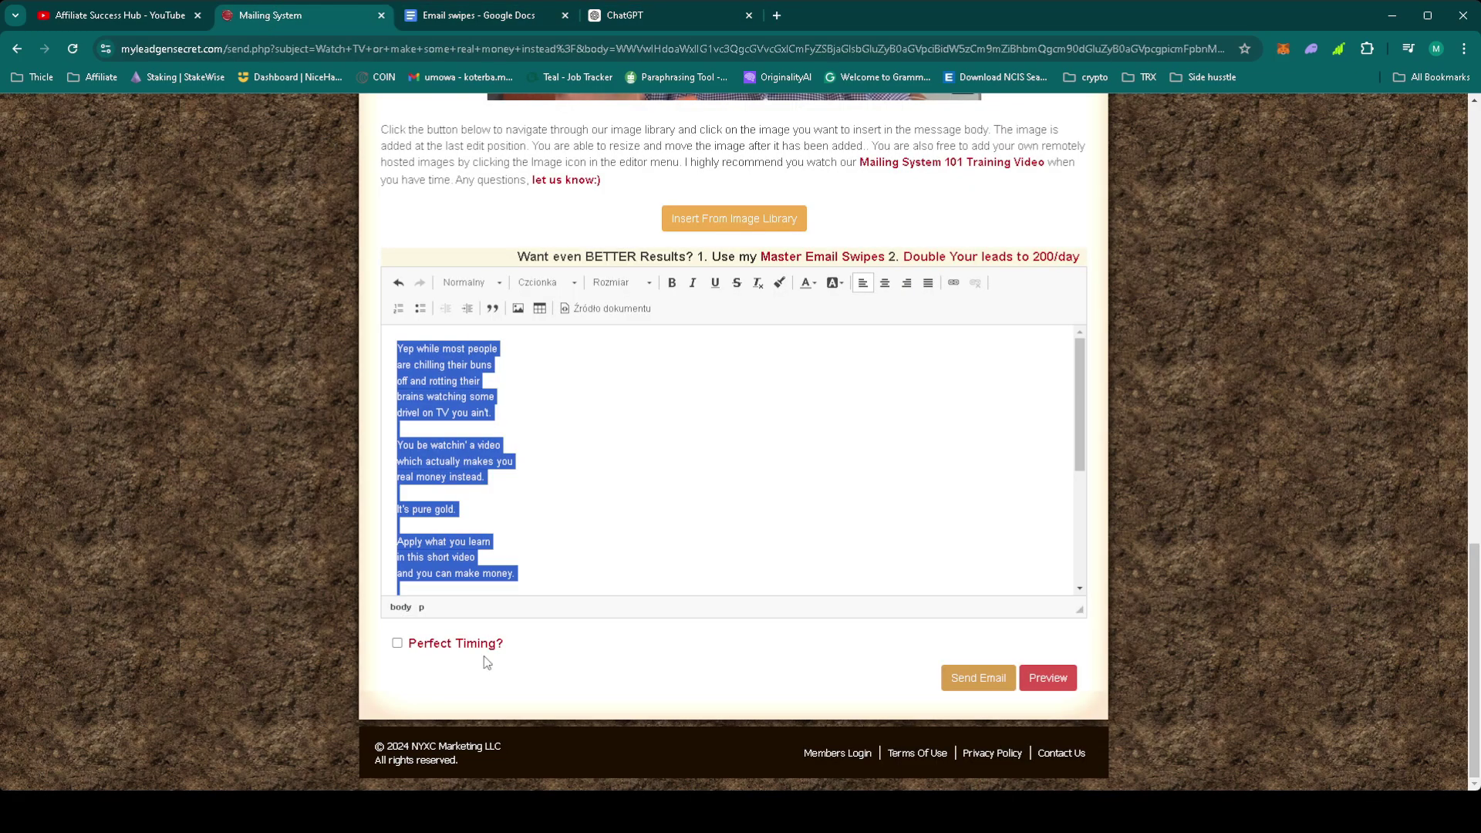
scroll(513, 678, "up", 6)
scroll(536, 695, "up", 5)
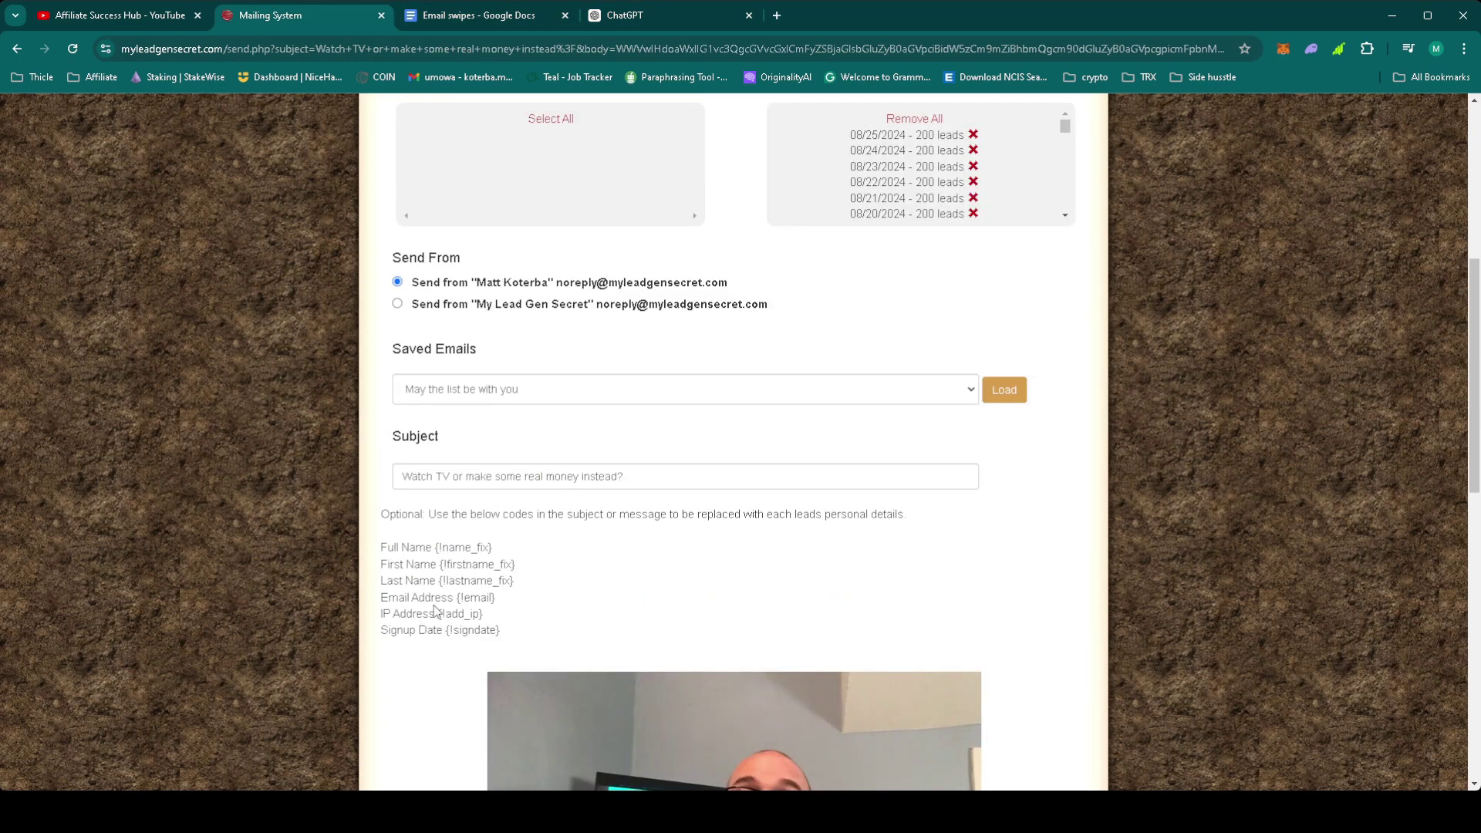
left_click(658, 16)
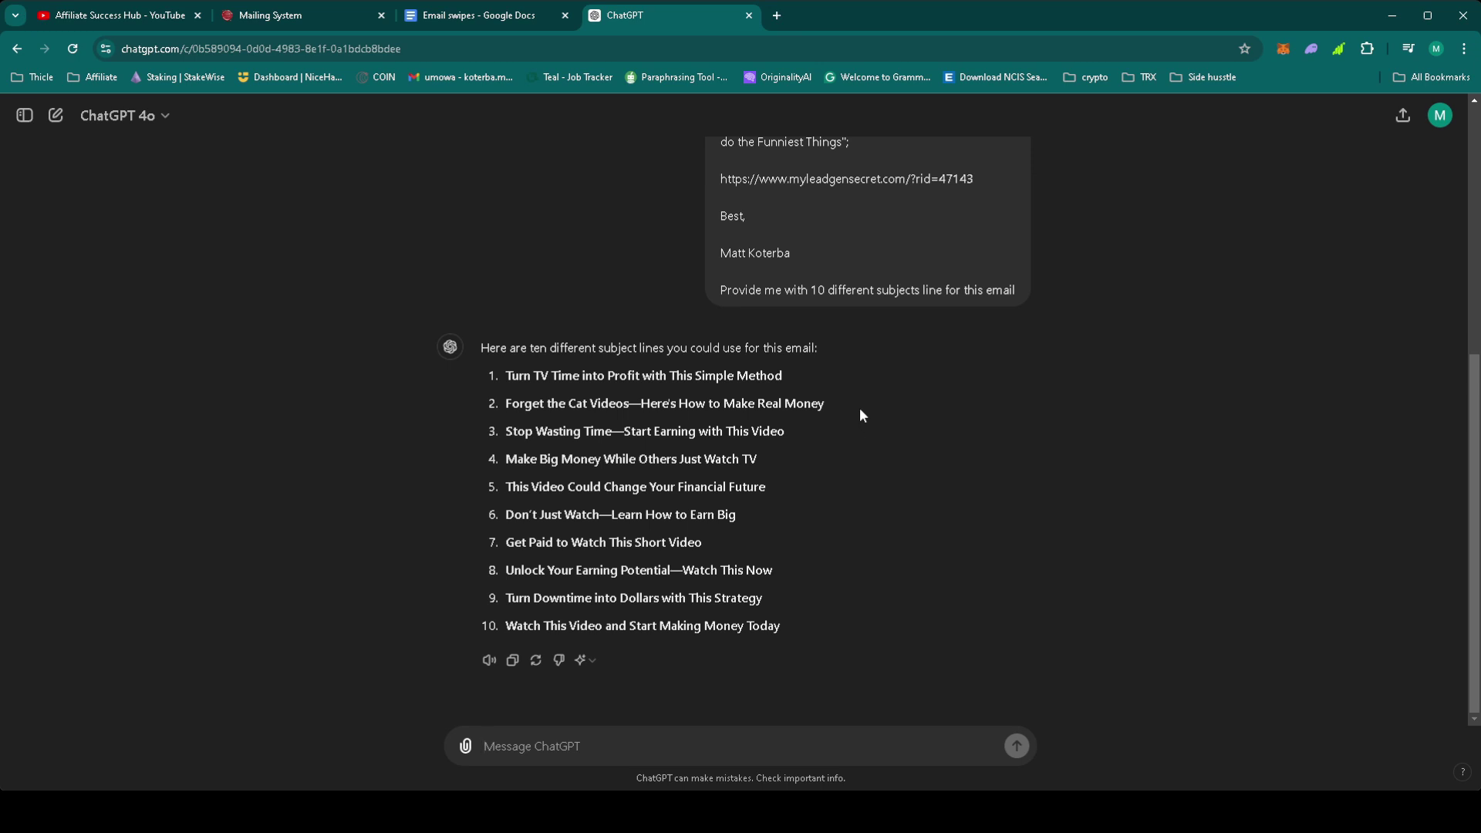
left_click_drag(846, 403, 502, 401)
key("ctrl+c")
left_click(278, 15)
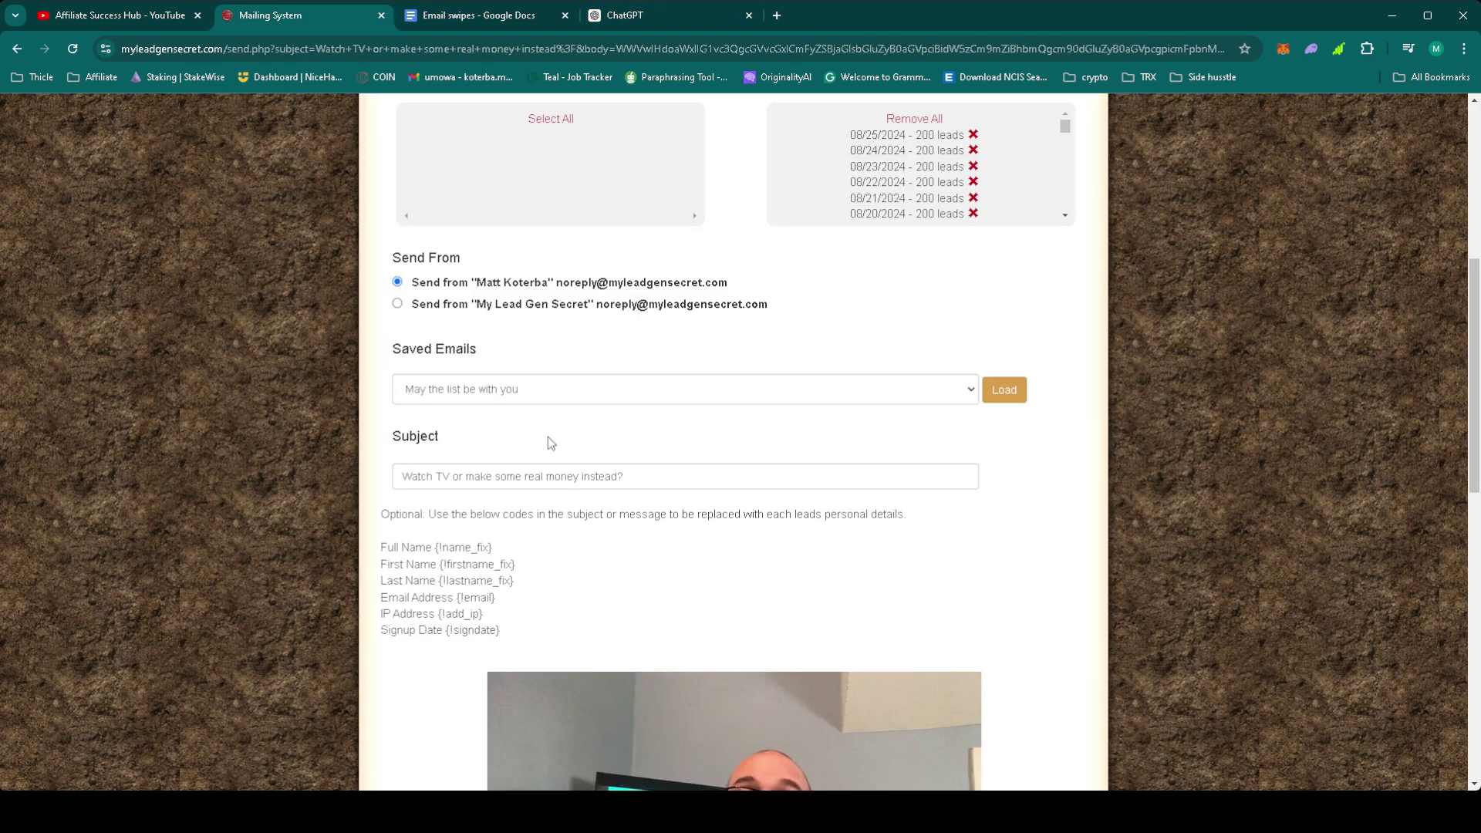
left_click(636, 472)
key("ctrl+a")
key("ctrl+v")
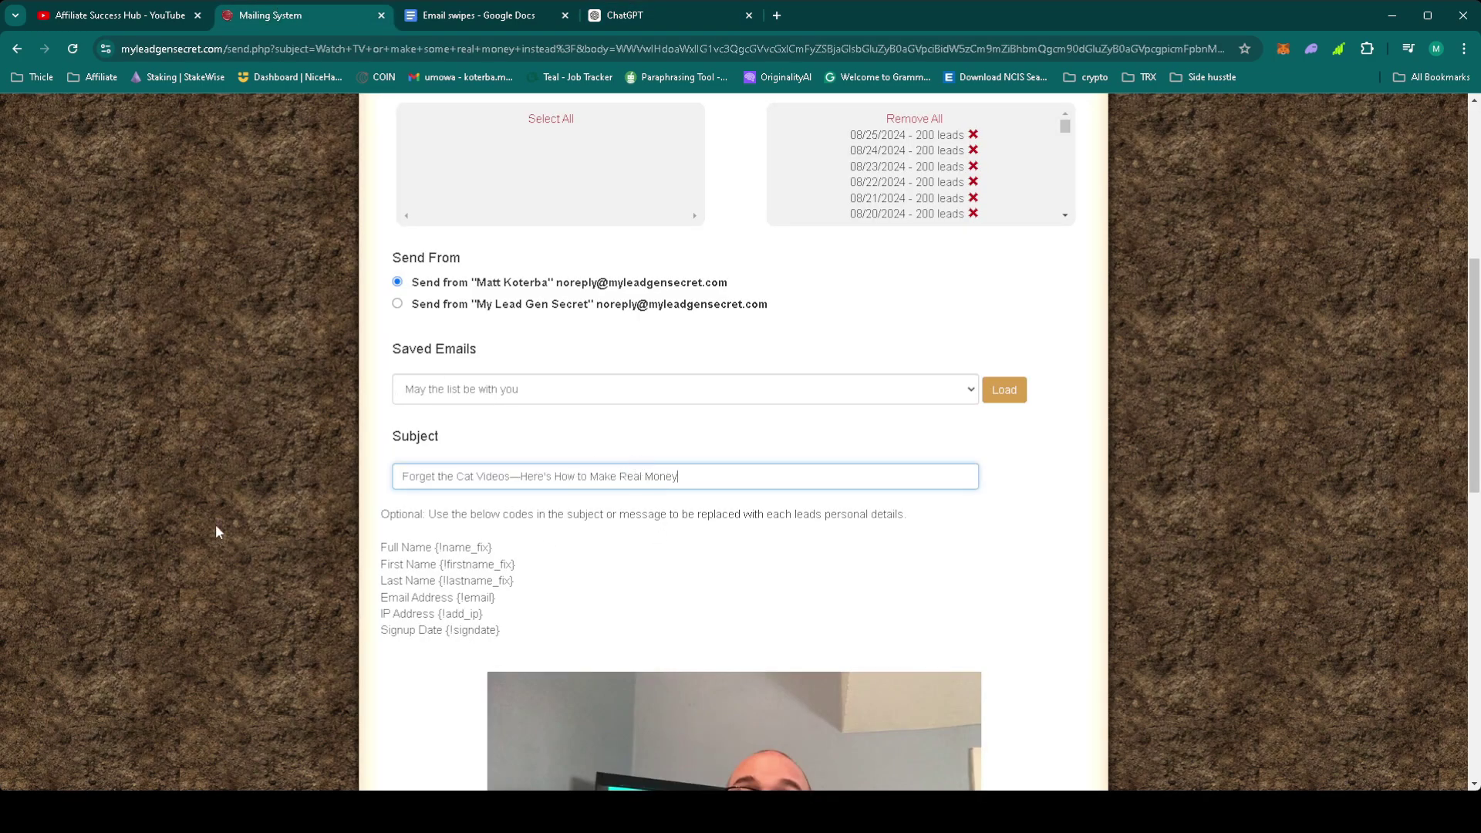
scroll(215, 524, "down", 10)
Add a new first line reading 'Hey' above the email body
left_click(533, 551)
key("ctrl+a")
left_click(739, 547)
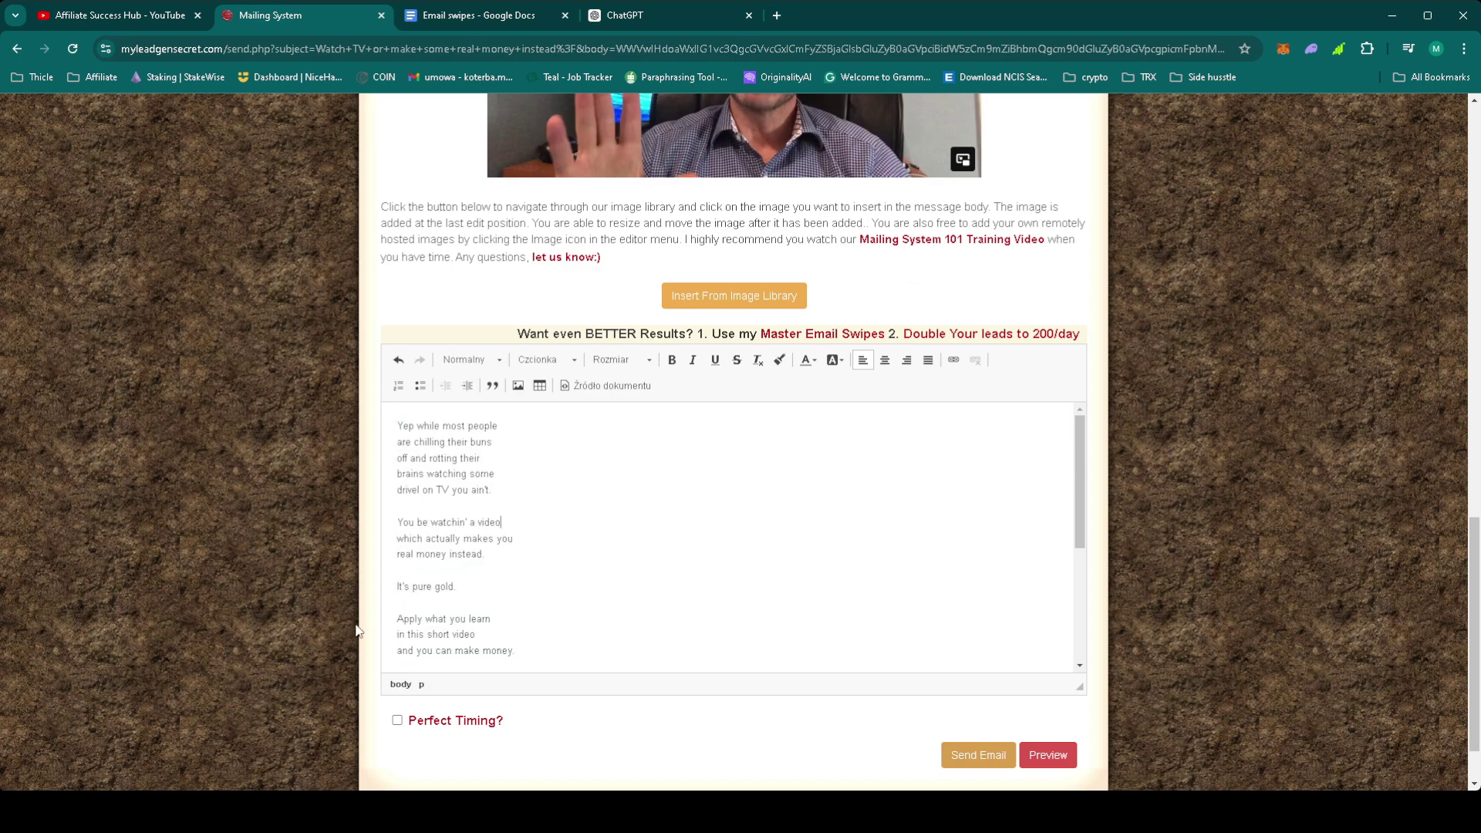
scroll(357, 631, "up", 4)
scroll(550, 671, "down", 1)
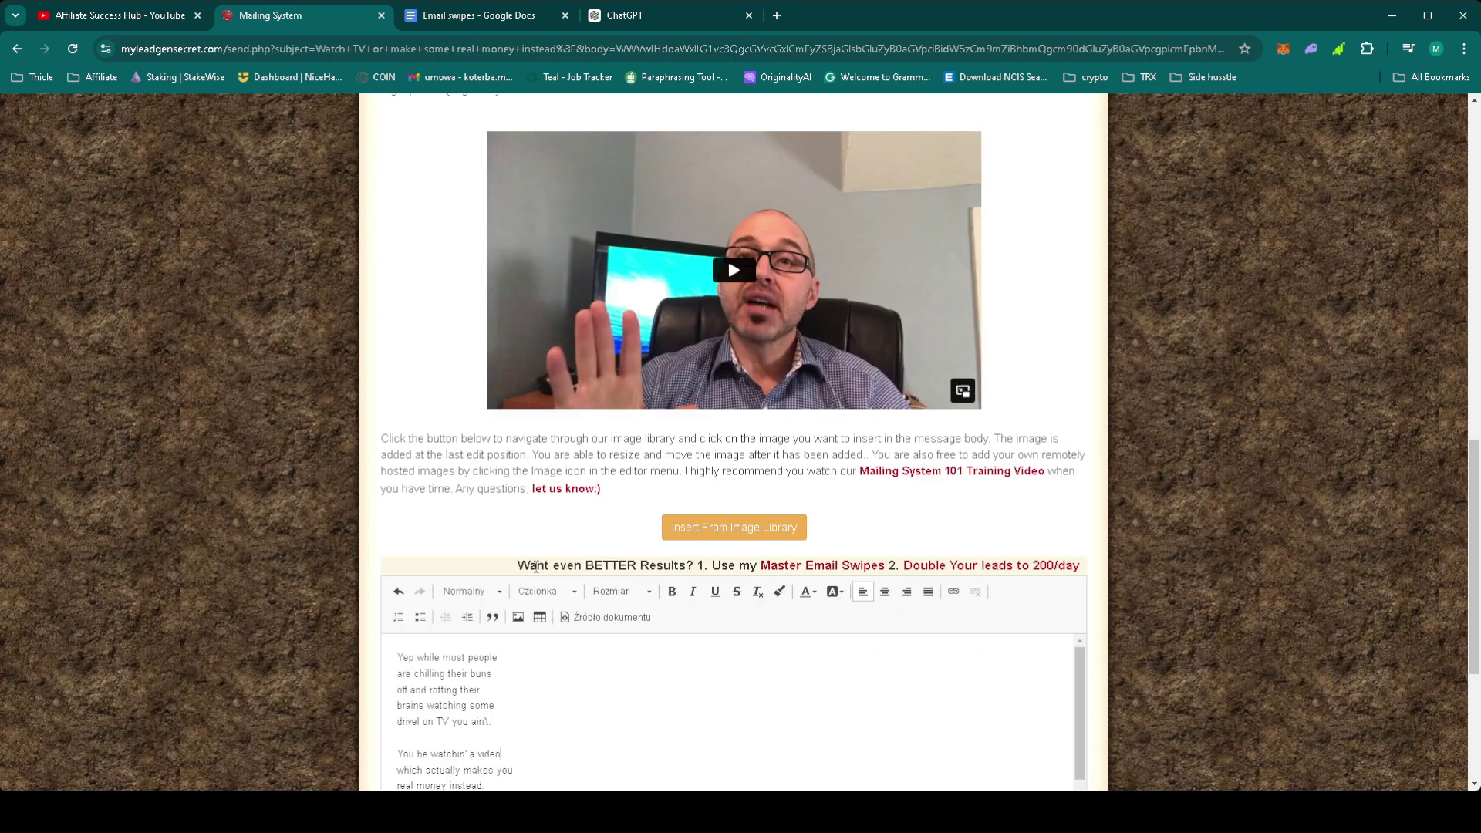
scroll(535, 567, "down", 3)
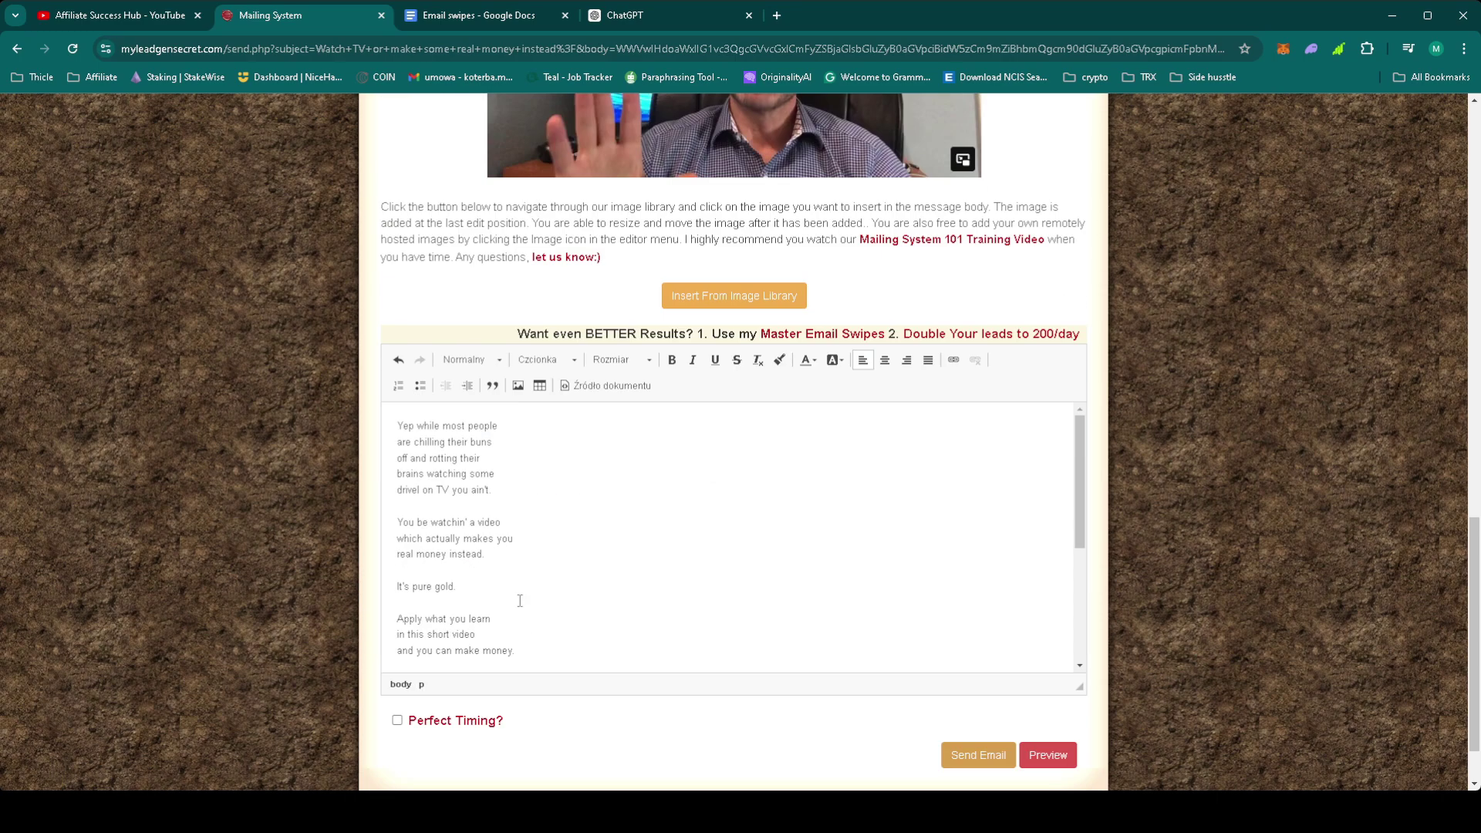
left_click(399, 435)
key("Return")
key("Return")
key("Delete")
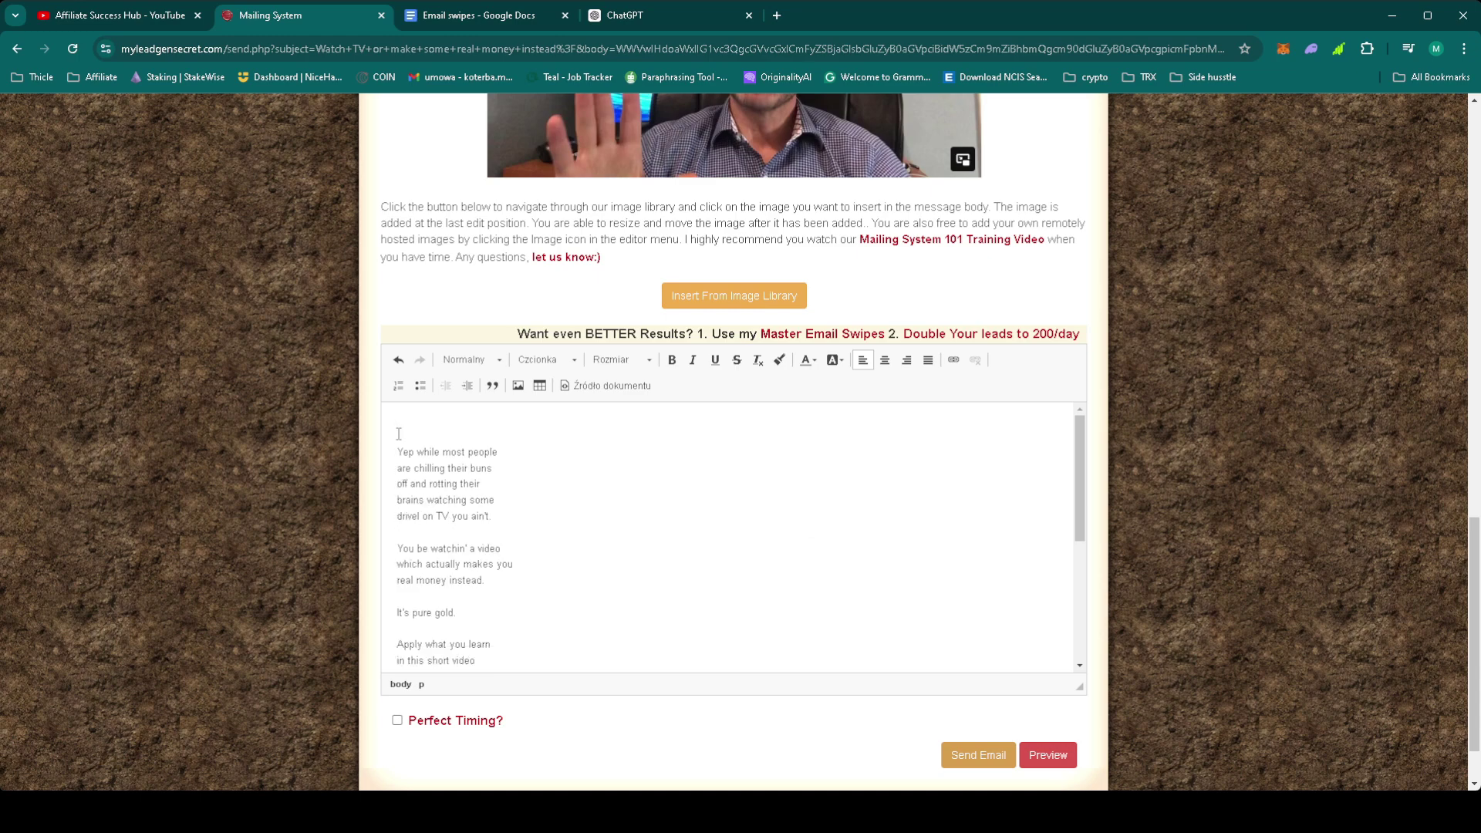
type("Hey")
Copy the {!firstname_fix} code and insert it after 'Hey' to personalize the greeting
scroll(399, 434, "up", 6)
left_click_drag(532, 257, 440, 255)
key("ctrl+c")
scroll(519, 455, "down", 7)
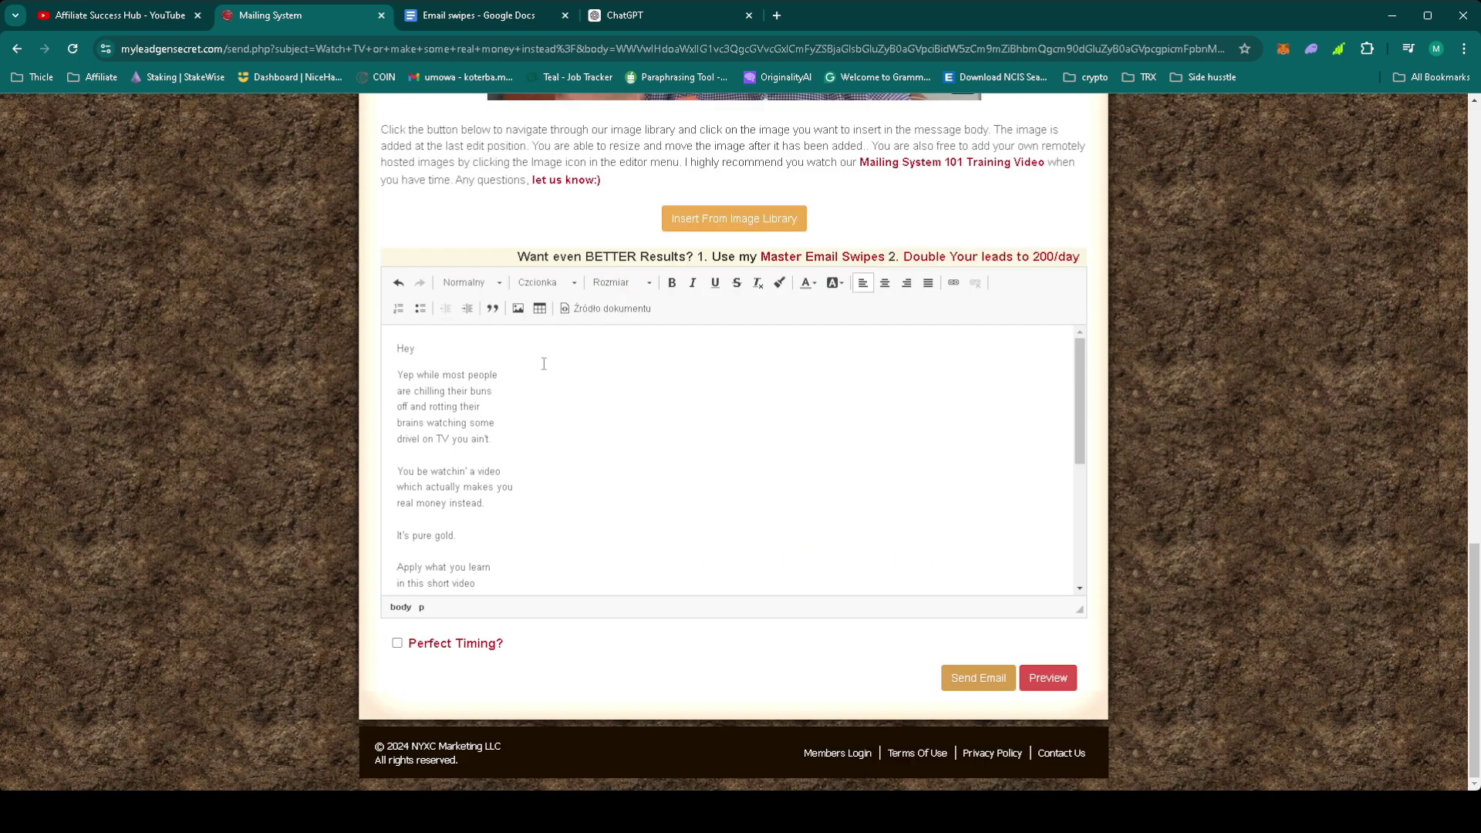
left_click(528, 351)
key("ctrl+v")
Turn on Perfect Timing for the mailing
scroll(528, 351, "down", 4)
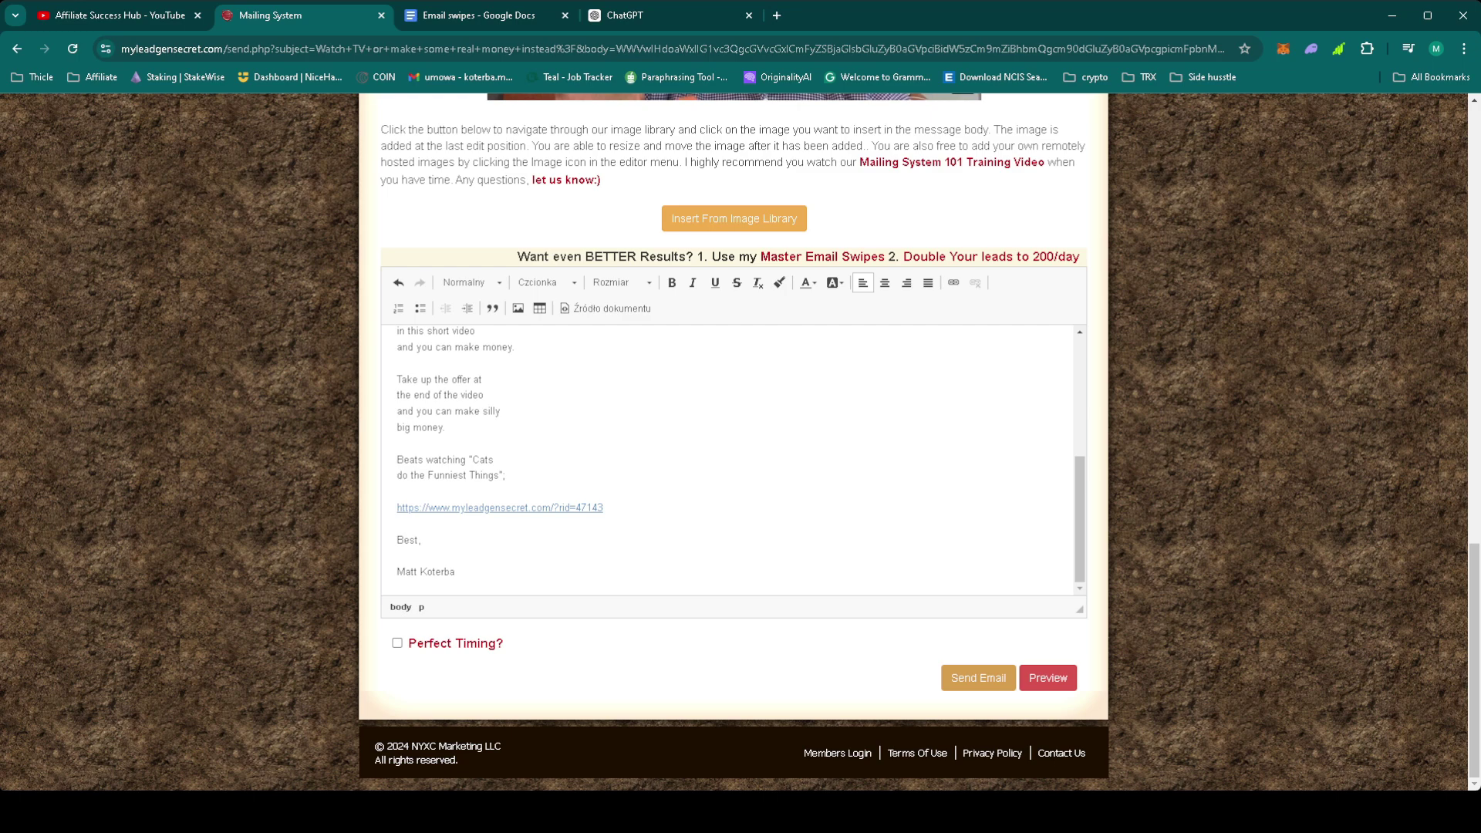
left_click(397, 644)
scroll(675, 578, "up", 15)
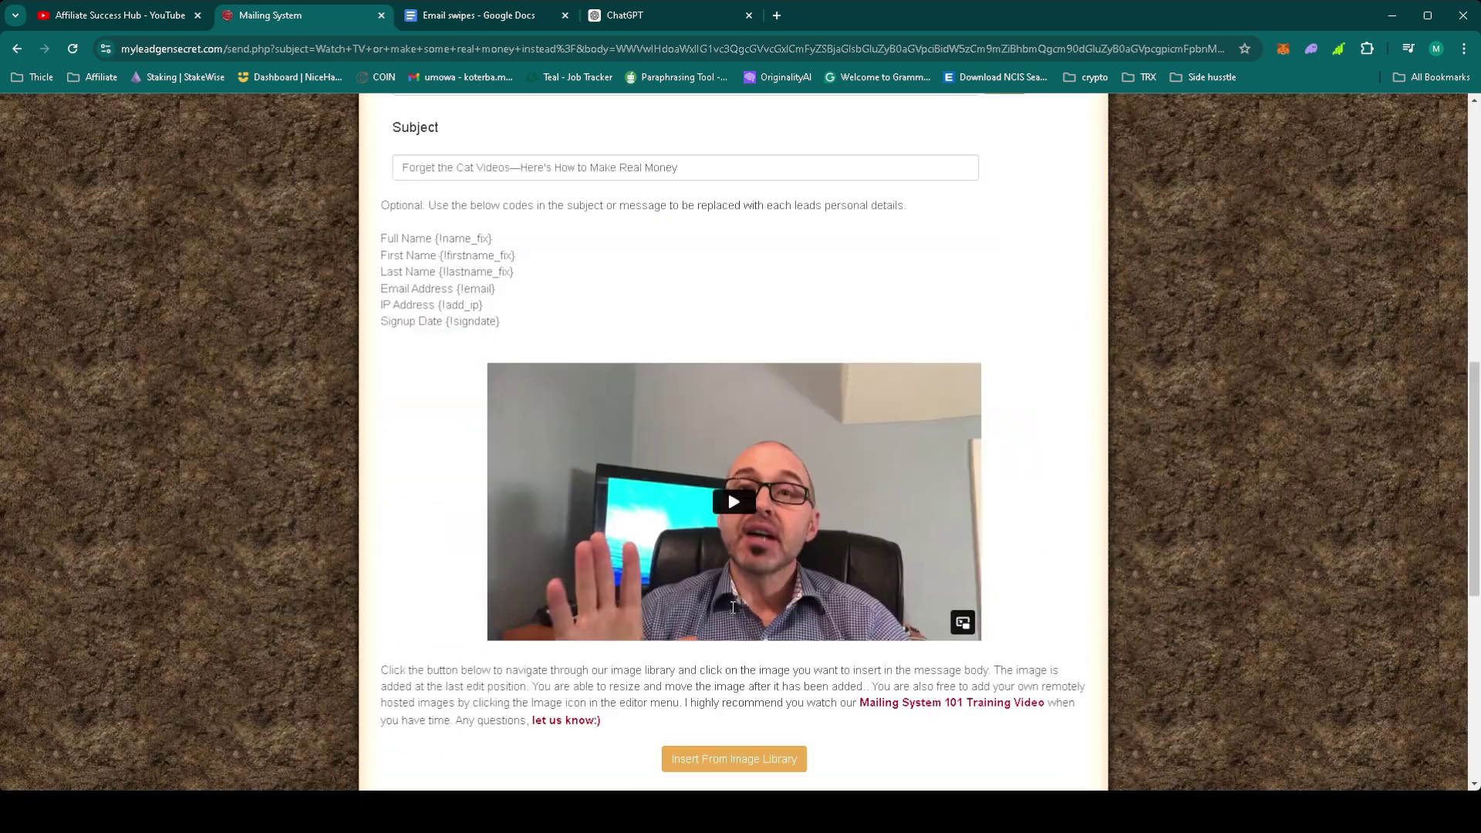
scroll(733, 608, "down", 10)
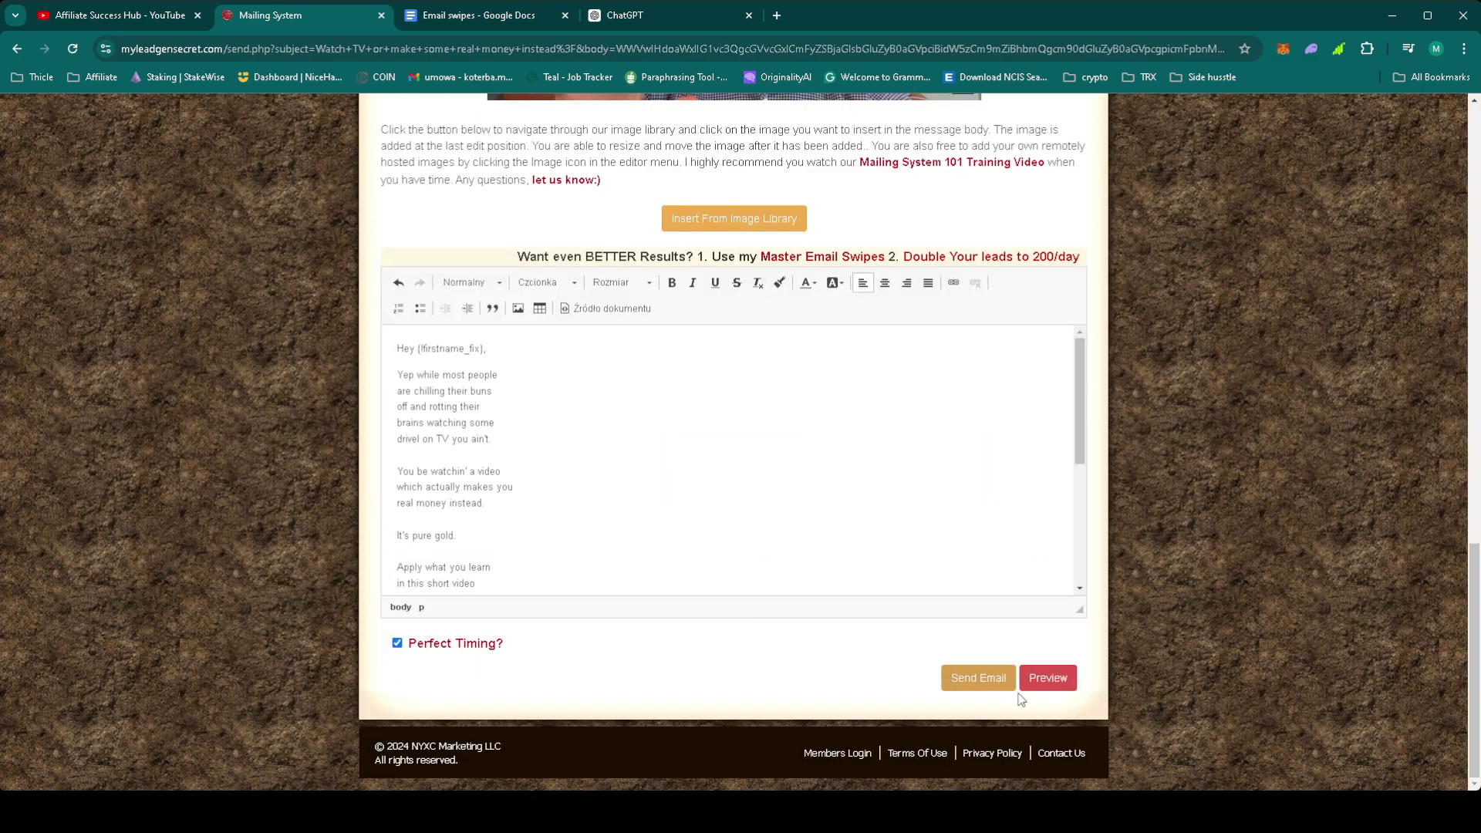
Send the email, queuing it with a 22:59:28 wait before the next mailing
left_click(978, 678)
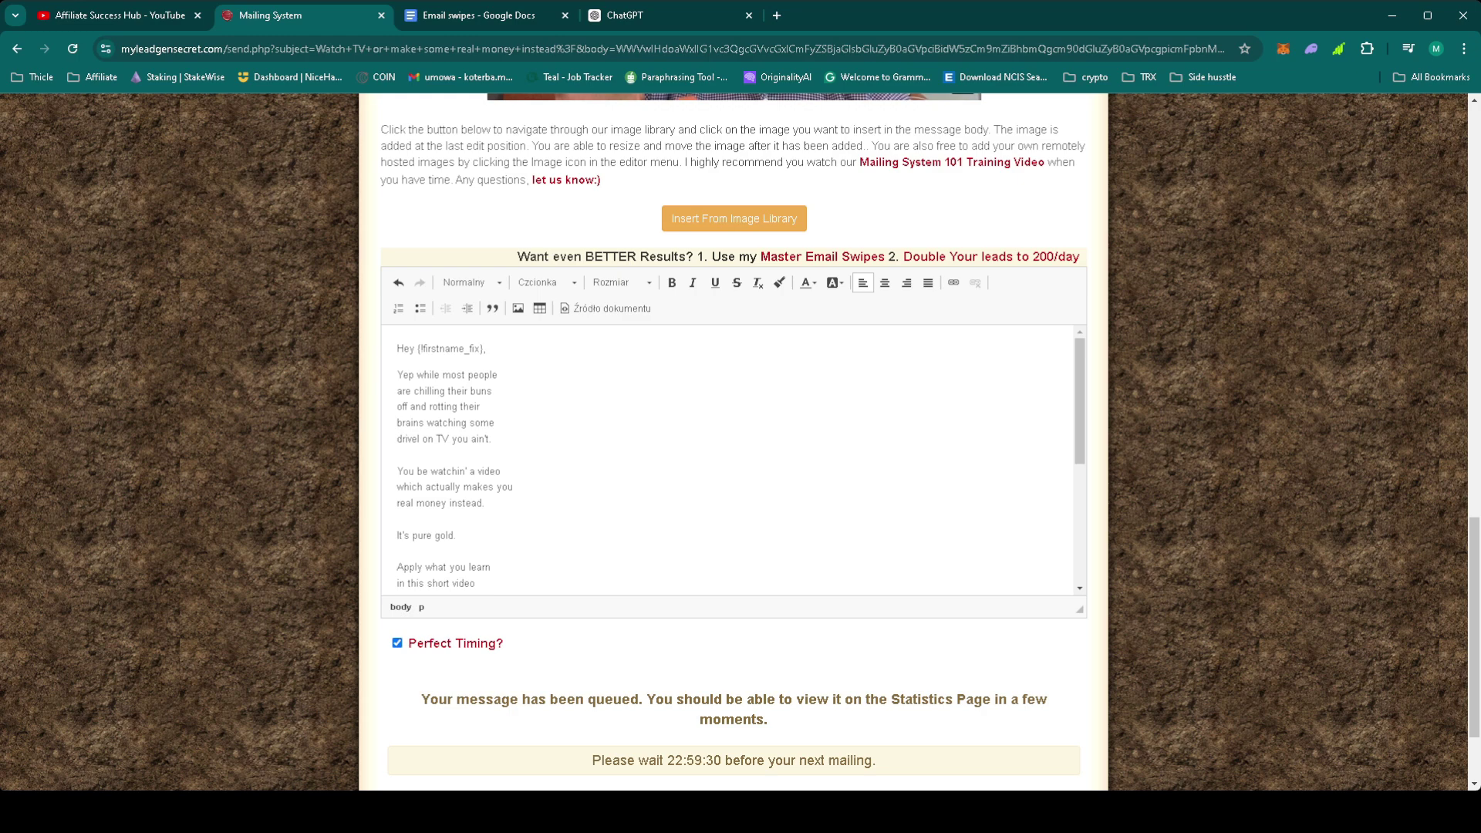
Return to the Affiliate Success Hub YouTube channel tab
left_click(135, 15)
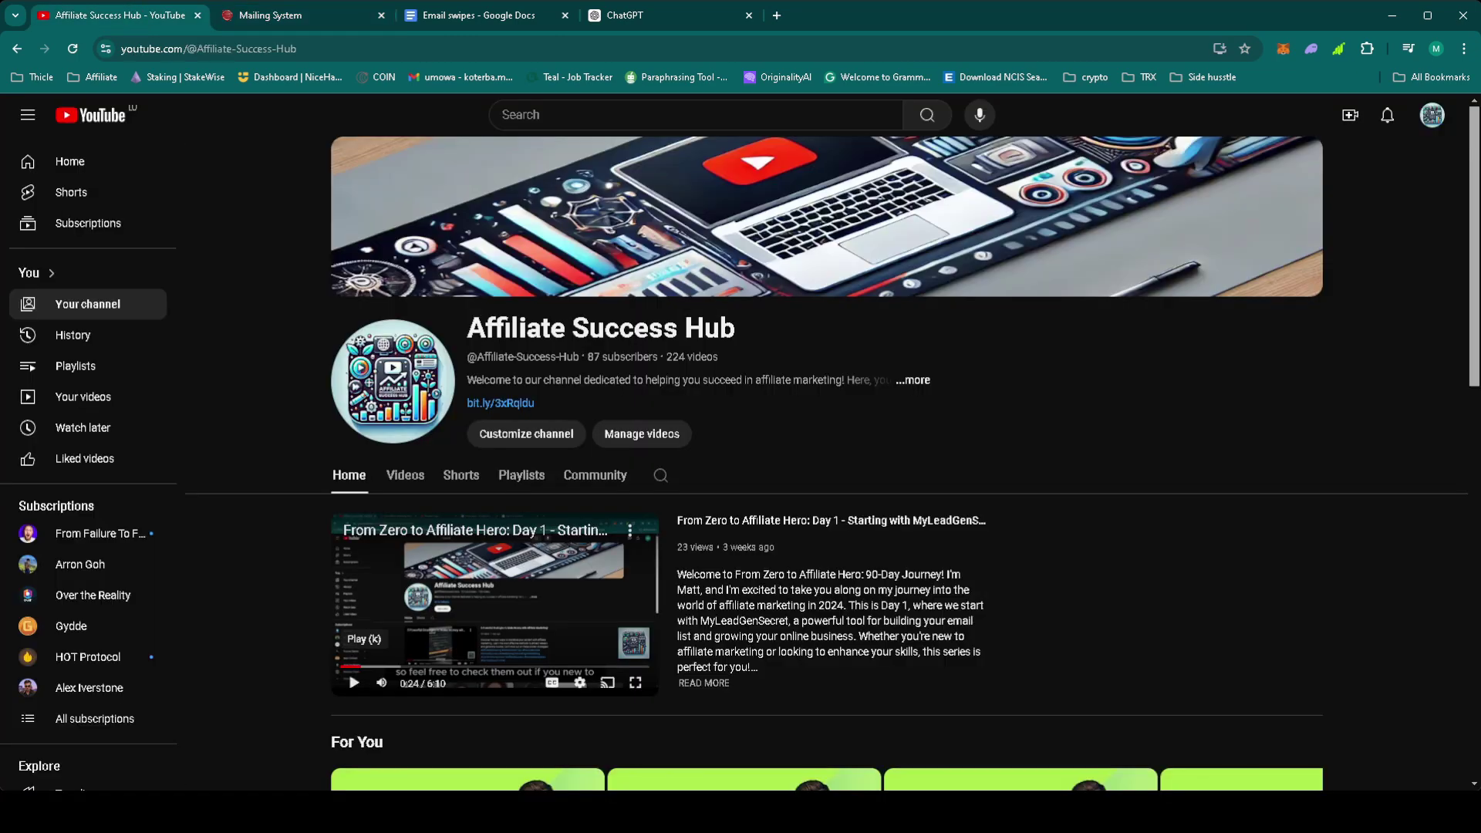